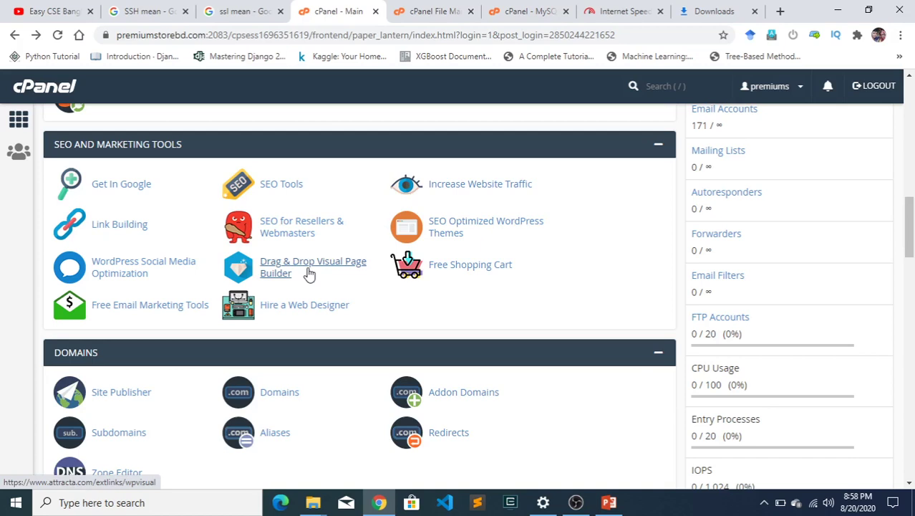
Step: Search Google for "premium store bd" in a new browser tab
left_click(779, 11)
left_click(639, 38)
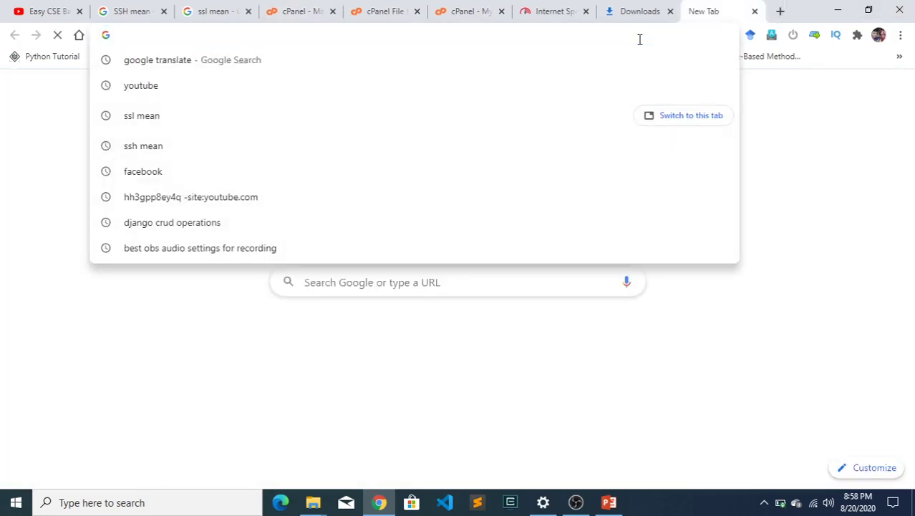
type("premi")
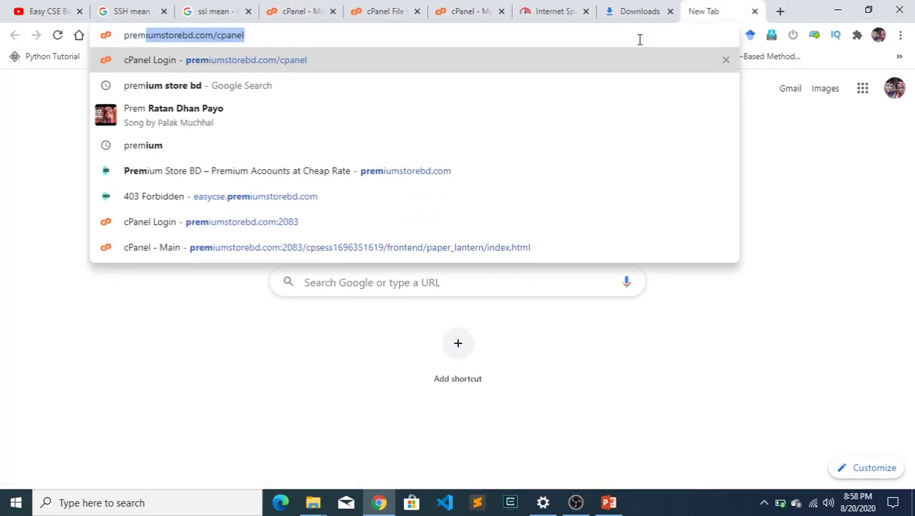
type("umn")
key("BackSpace")
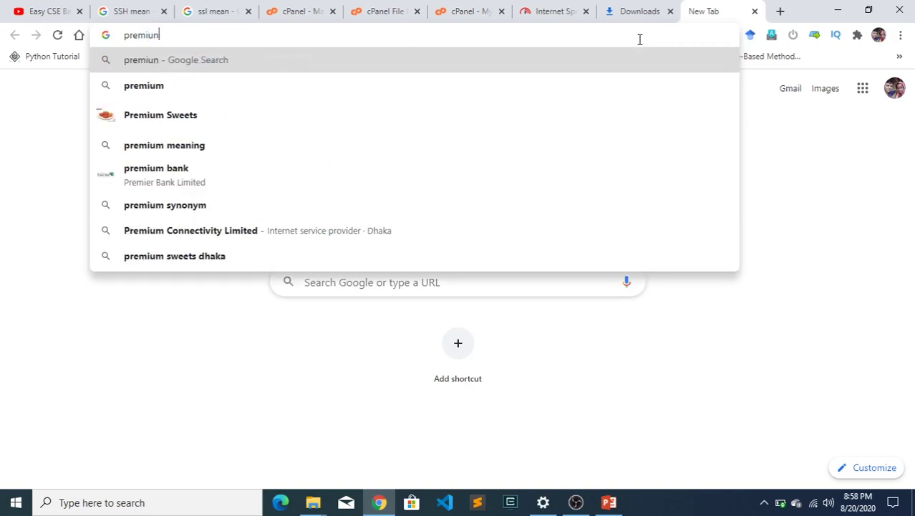
type("store bd")
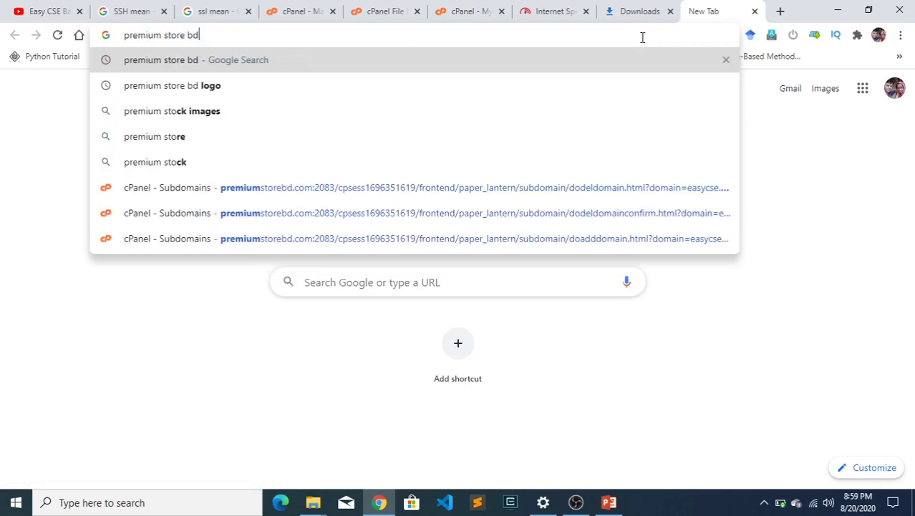
key("Return")
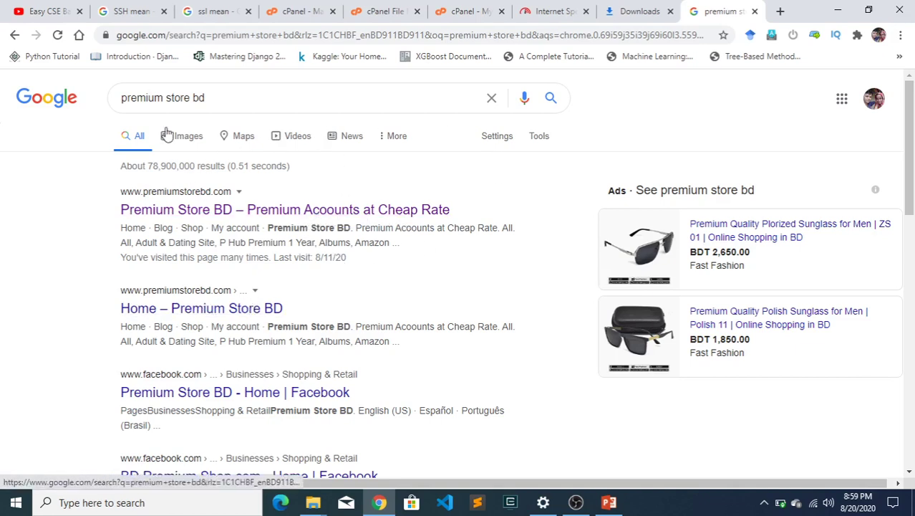
Step: Return to the cPanel main page and examine the SEO and Marketing Tools section down to Domains
left_click(381, 11)
left_click(295, 12)
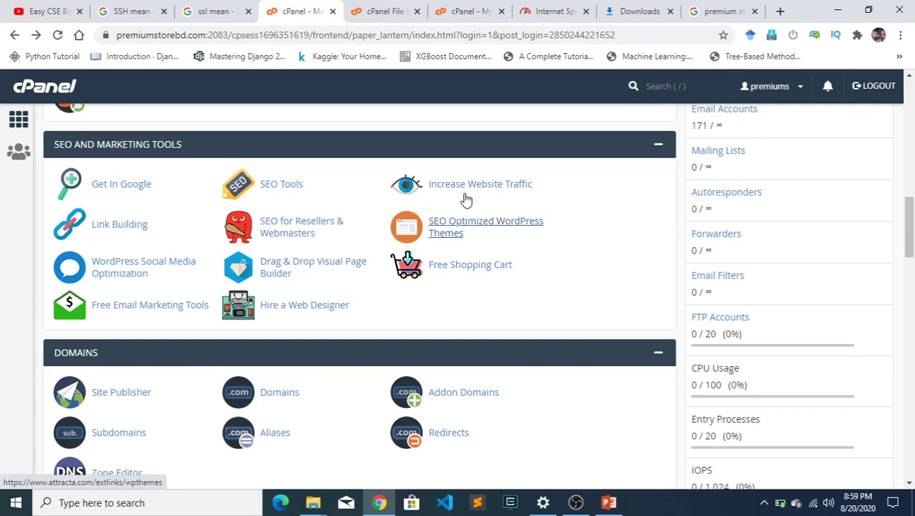
scroll(333, 158, "down", 2)
scroll(369, 170, "up", 2)
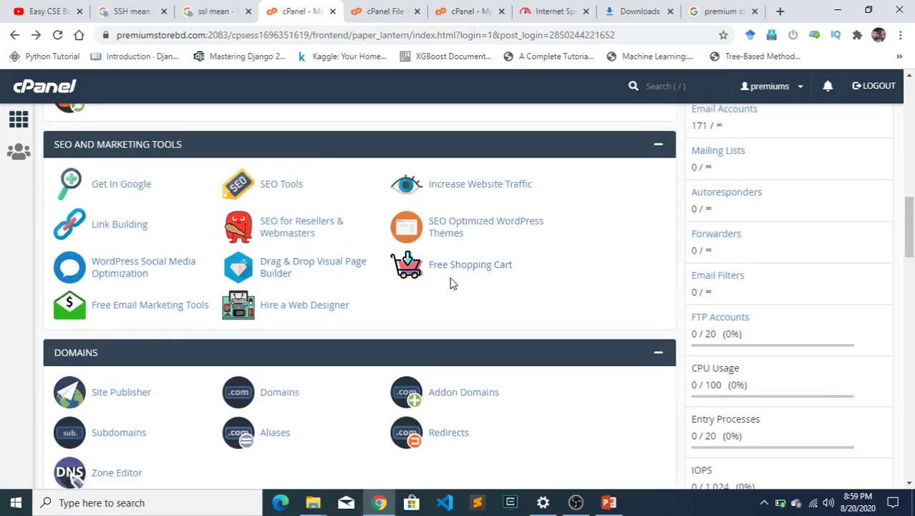
scroll(409, 309, "down", 3)
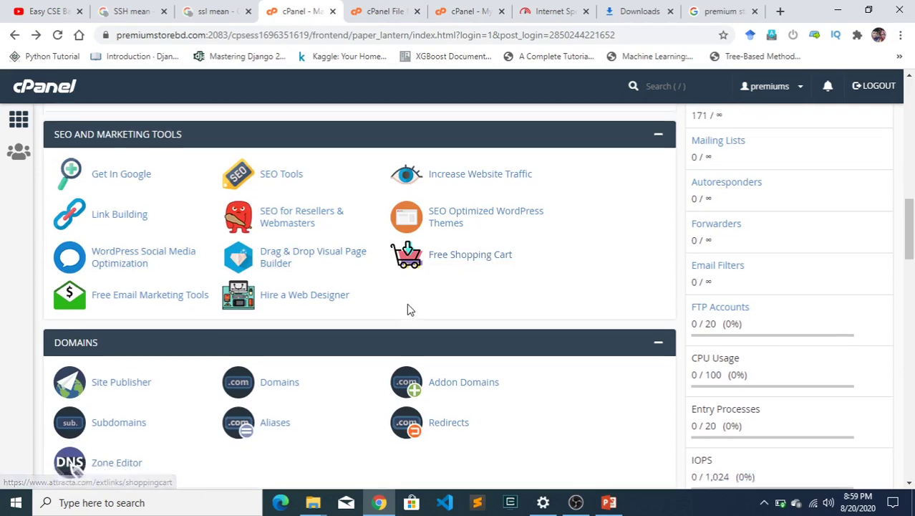
scroll(250, 267, "up", 2)
scroll(286, 301, "down", 2)
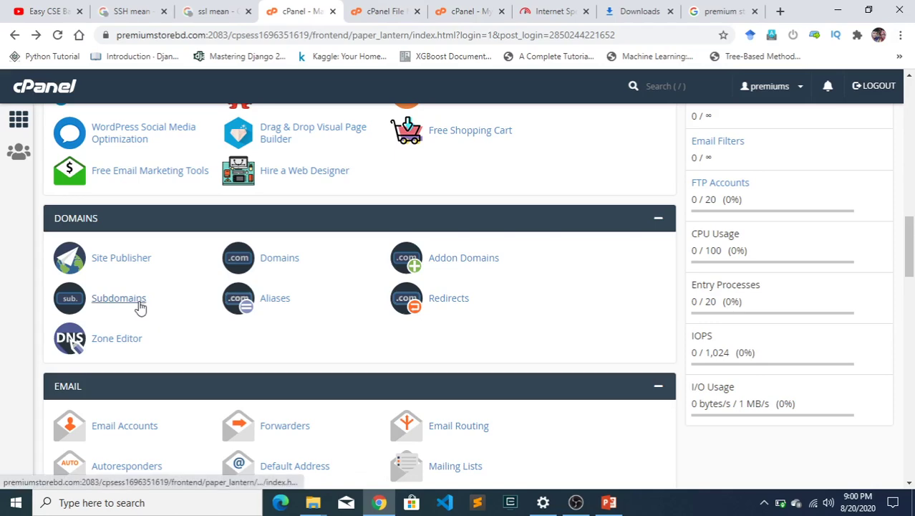
Step: Open the Subdomains page from the Domains section in a separate browser tab and switch to it
right_click(132, 308)
left_click(182, 312)
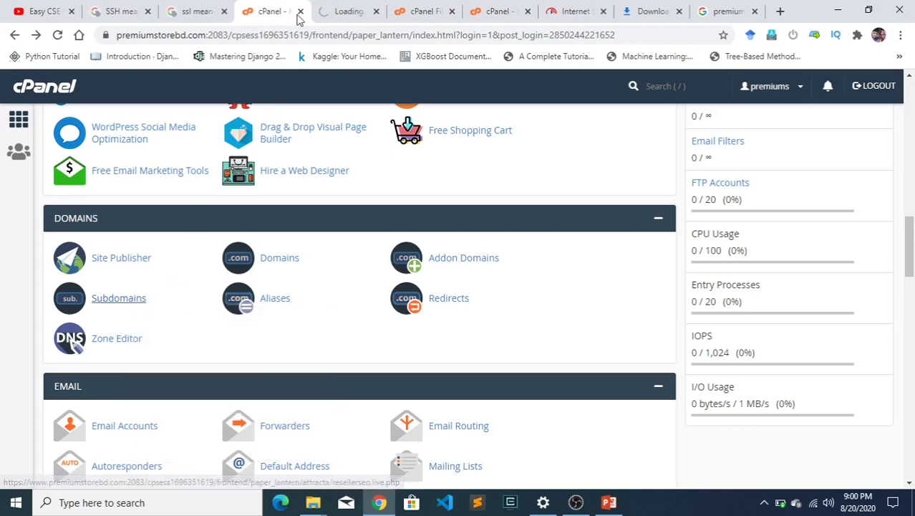
left_click(362, 9)
left_click(276, 11)
left_click(348, 11)
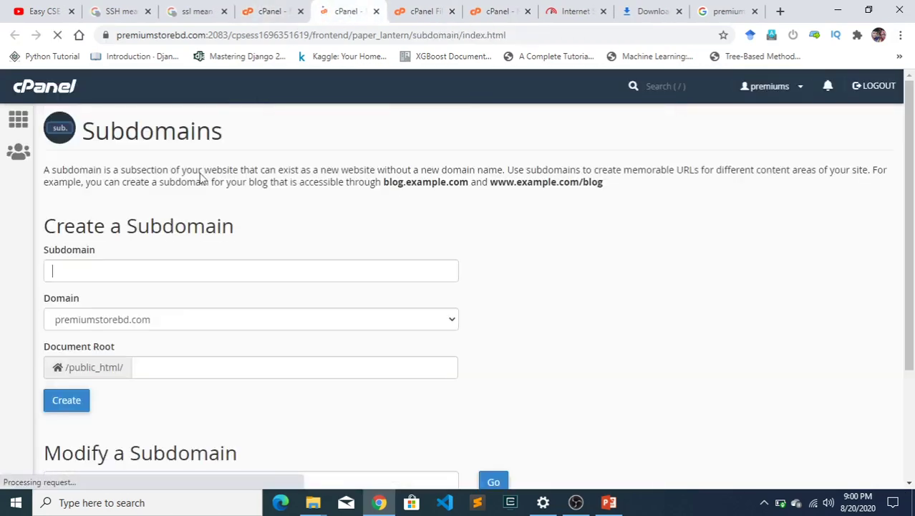
Step: Review the subdomain creation form, keeping premiumstorebd.com as the domain, and look over the existing subdomains list
scroll(136, 322, "down", 2)
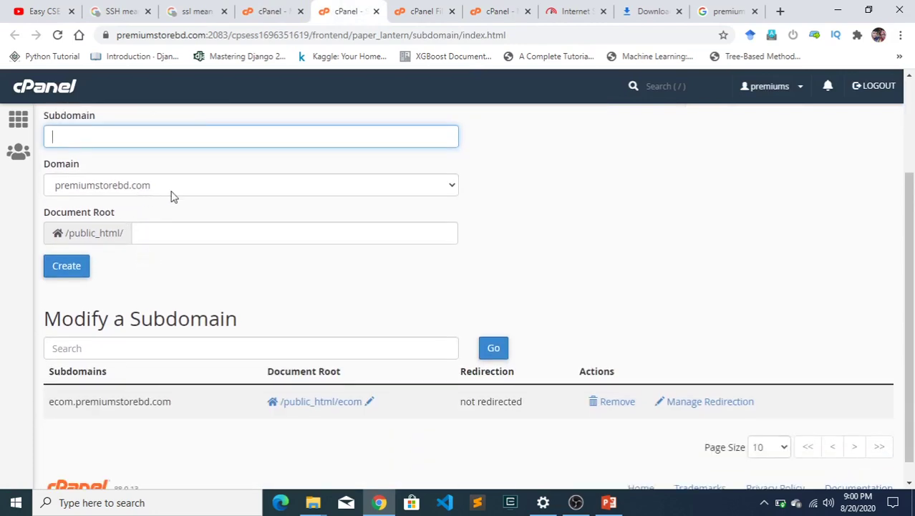
left_click(179, 188)
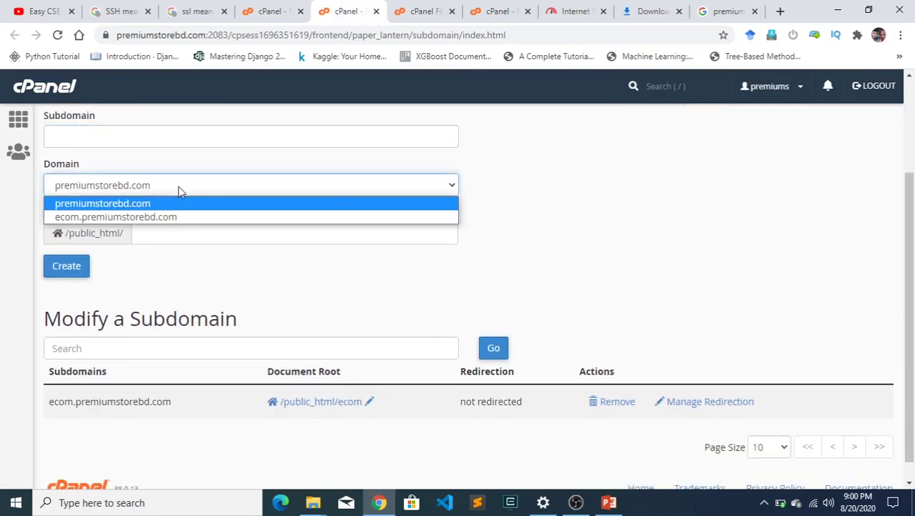
left_click(156, 205)
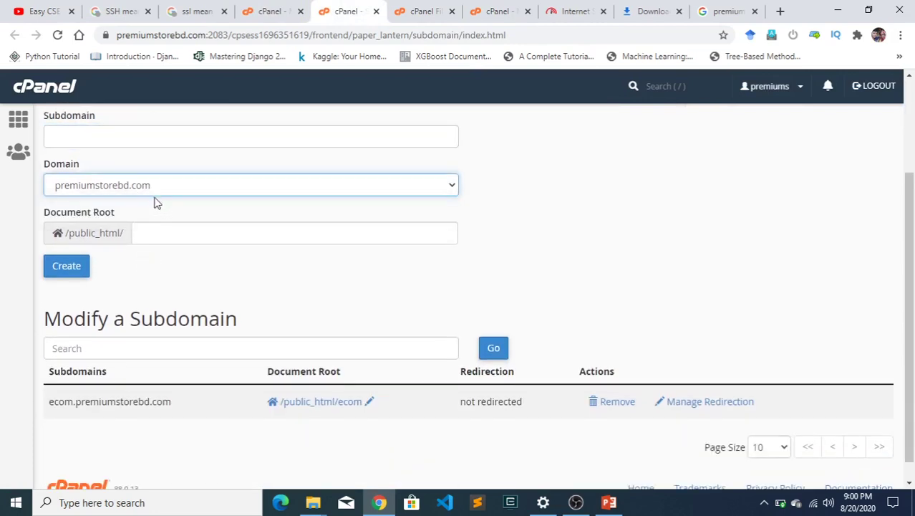
scroll(368, 394, "down", 1)
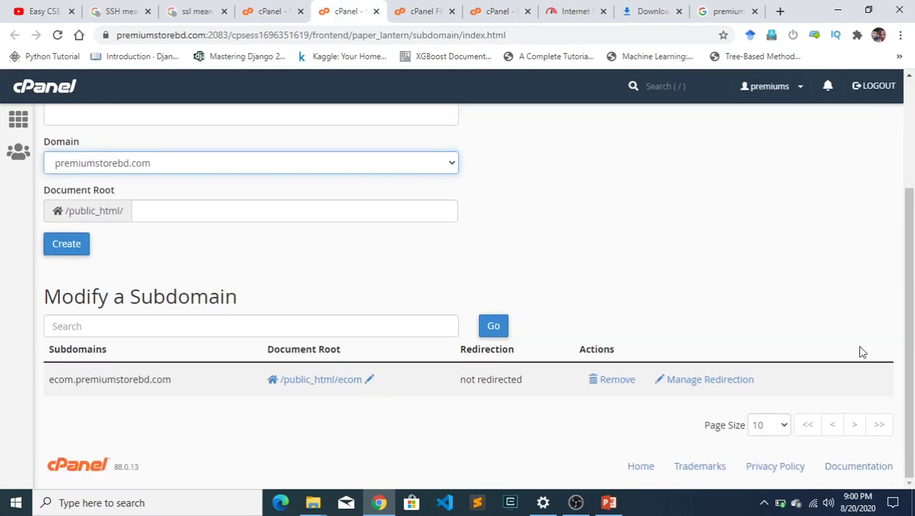
scroll(654, 296, "up", 3)
Step: Go back to the cPanel main page and examine the tools in the Domains section
left_click(287, 10)
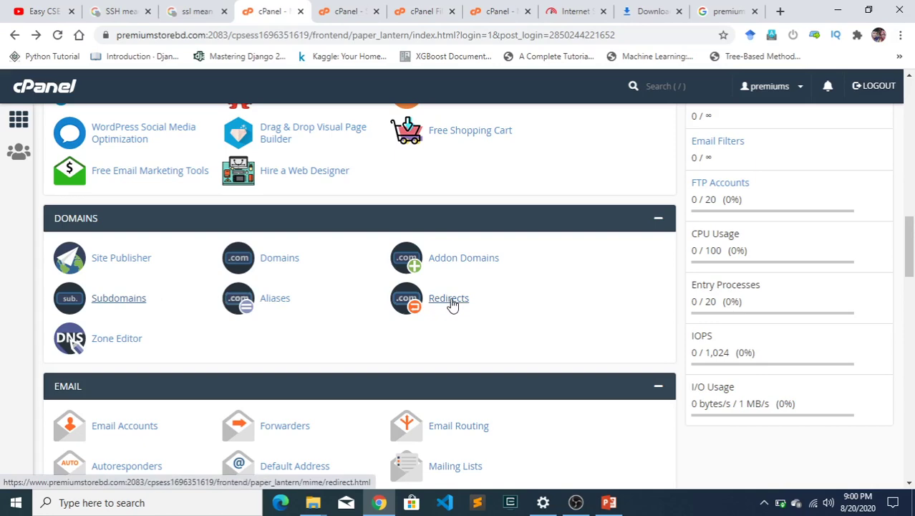
scroll(451, 286, "down", 2)
scroll(448, 307, "up", 2)
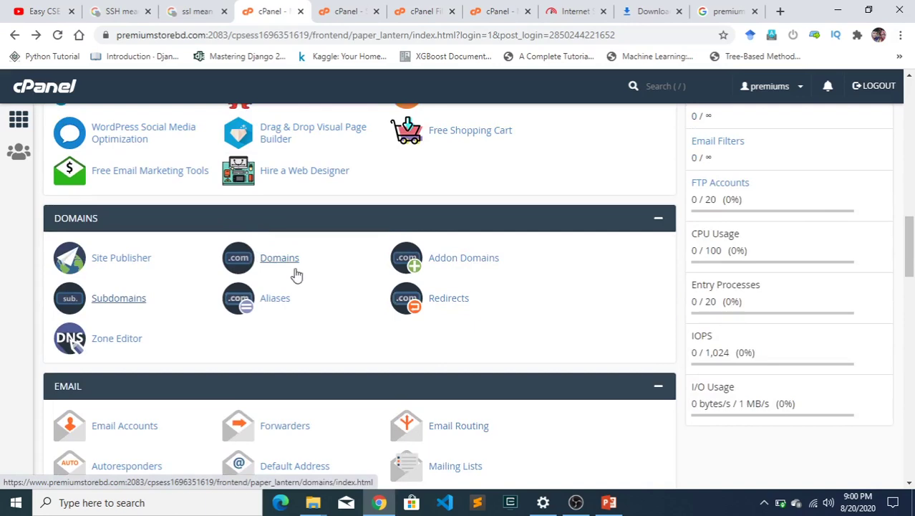
scroll(351, 297, "down", 1)
scroll(81, 230, "up", 1)
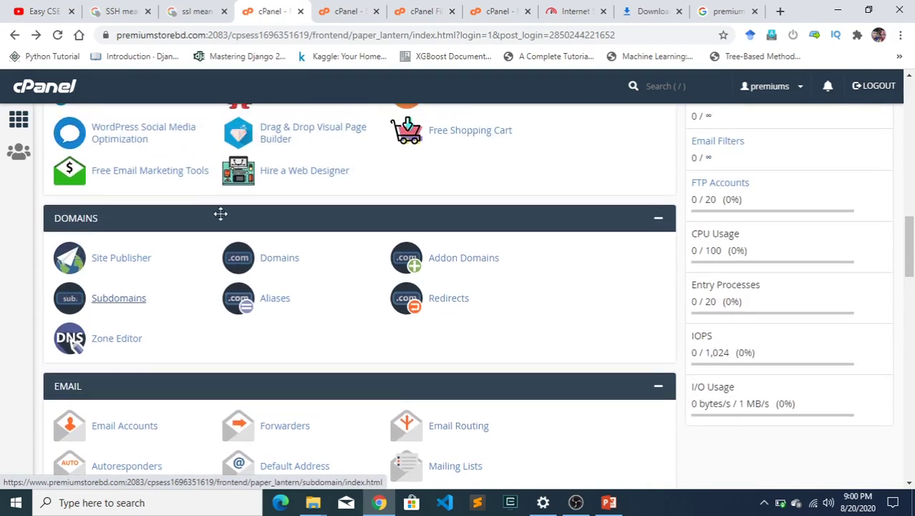
scroll(221, 239, "down", 2)
scroll(158, 227, "up", 2)
Step: Examine the tools in the Email section of the cPanel main page
scroll(192, 227, "down", 5)
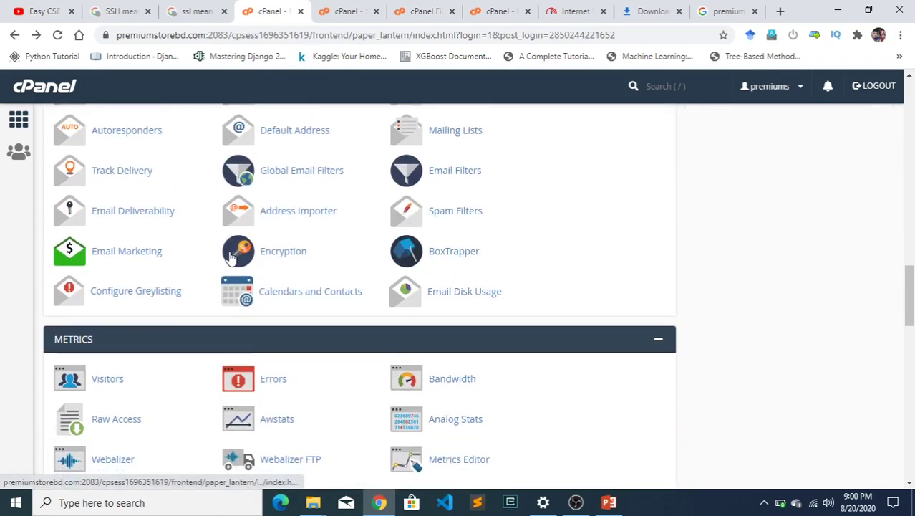
scroll(230, 256, "up", 1)
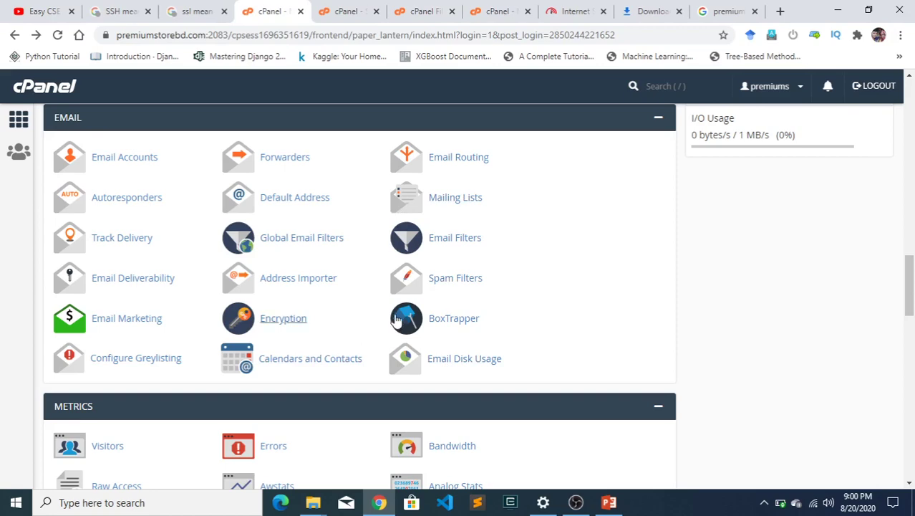
scroll(315, 352, "down", 1)
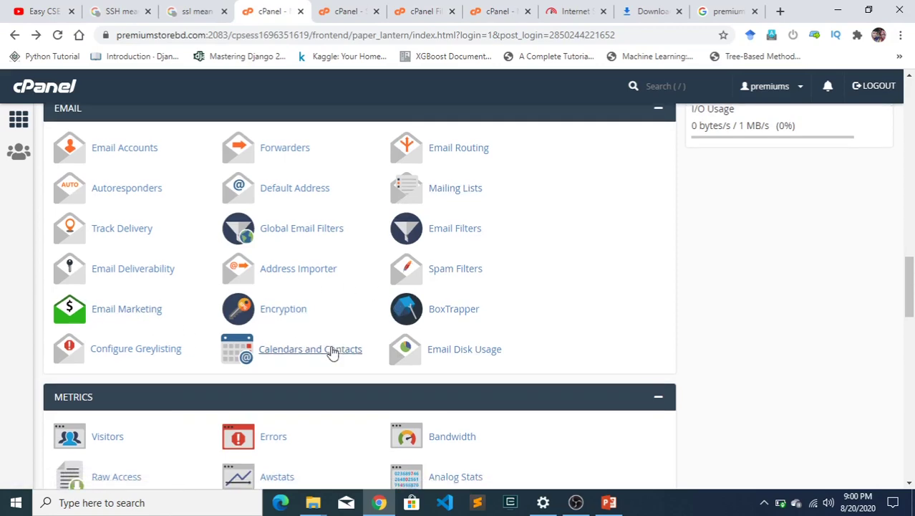
scroll(231, 329, "up", 2)
Step: Open the Errors page from the Metrics section in a separate browser tab and switch to it
scroll(214, 251, "down", 3)
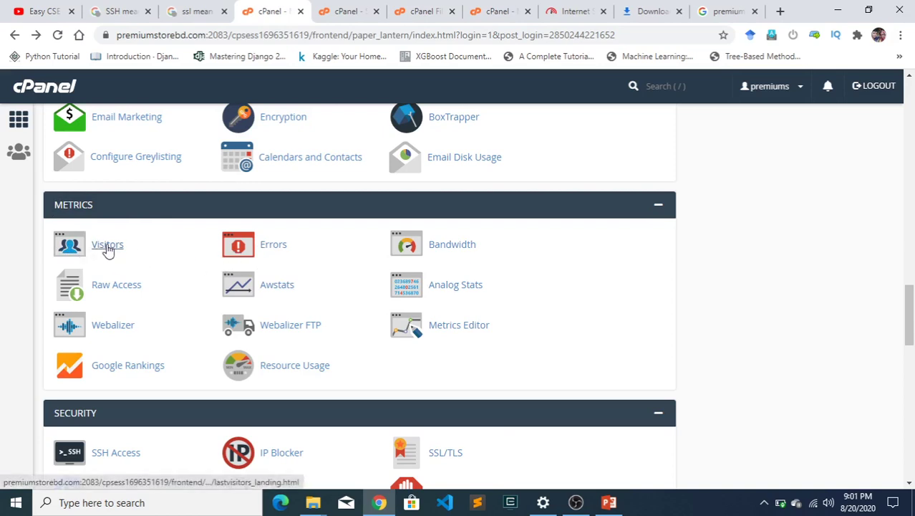
right_click(272, 247)
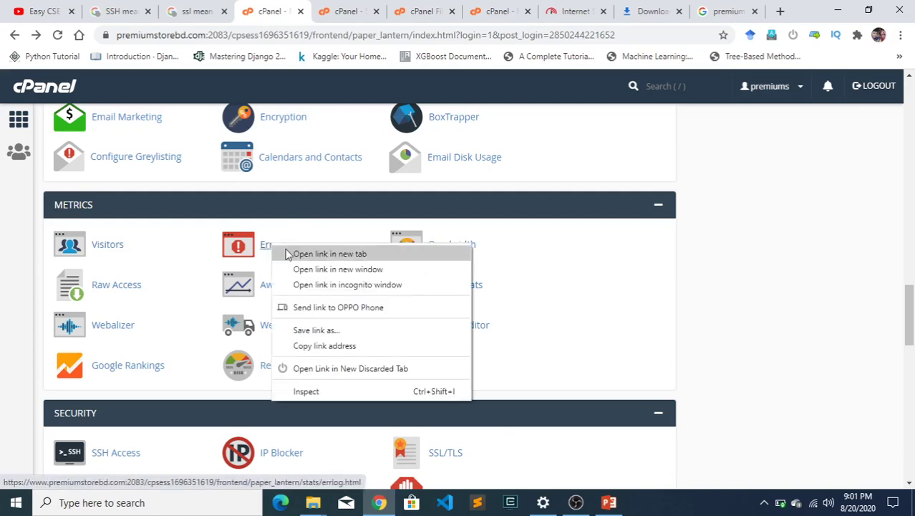
left_click(330, 253)
left_click(381, 13)
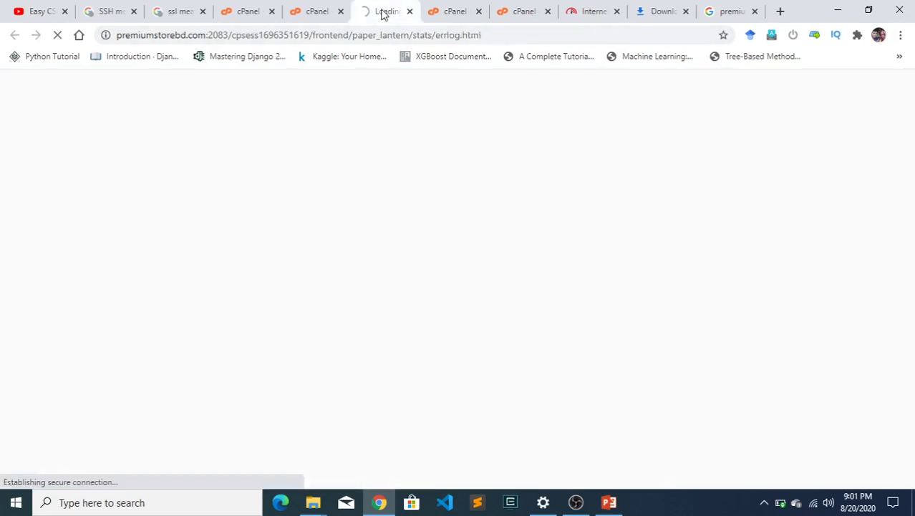
left_click(260, 11)
left_click(315, 12)
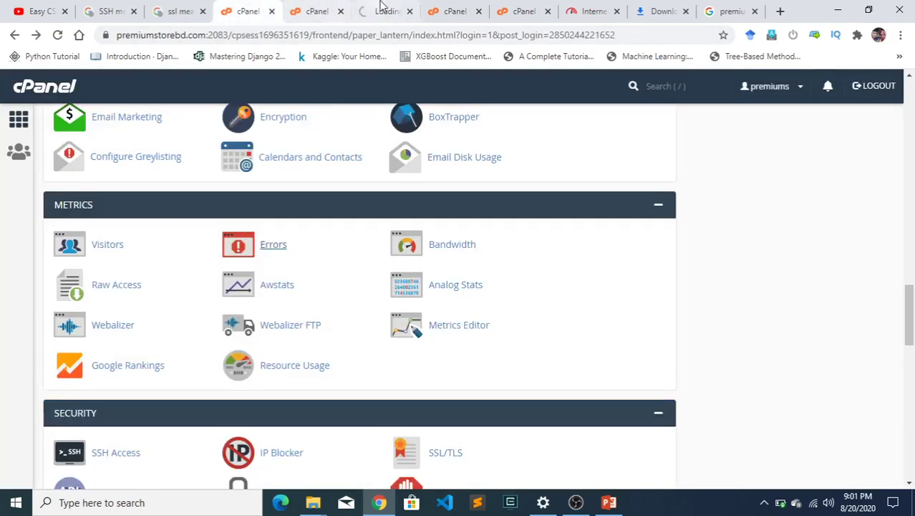
left_click(381, 11)
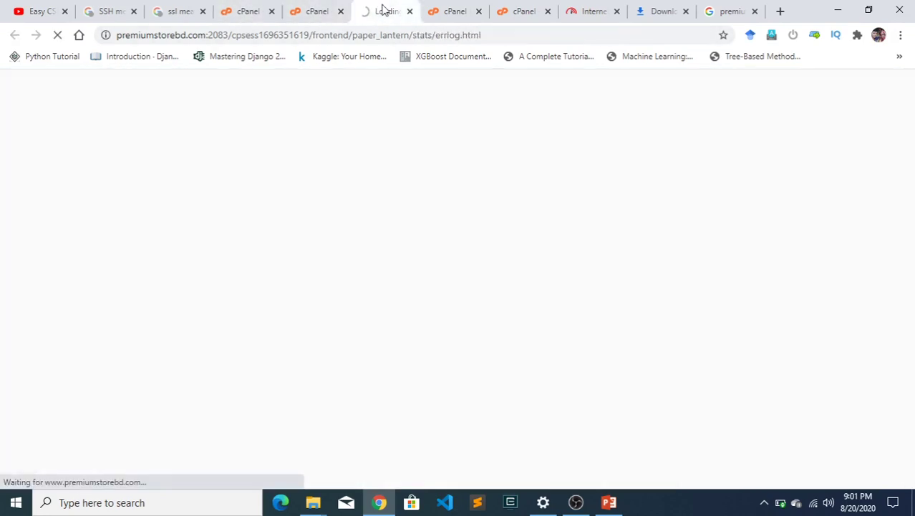
left_click(247, 13)
left_click(385, 10)
Step: Look over the Metrics and Security sections on the main page, and view the web server error log messages
left_click(242, 11)
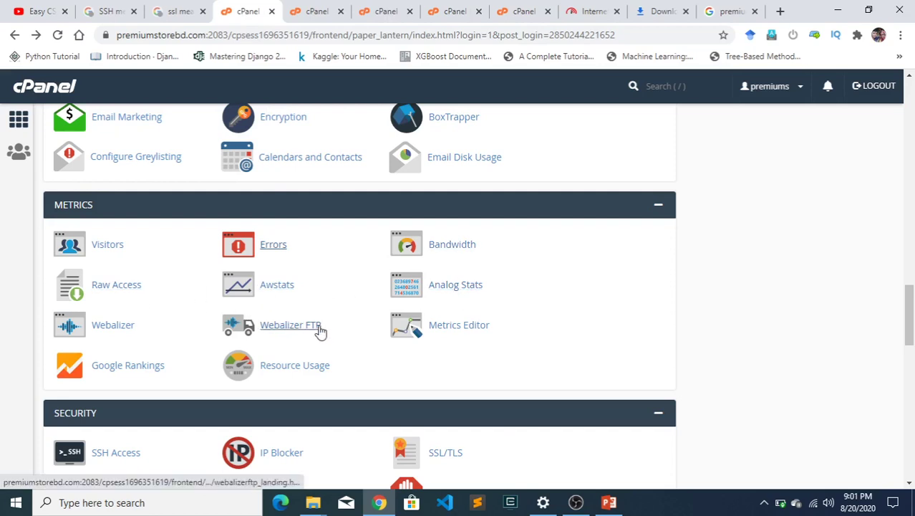
scroll(321, 329, "down", 1)
scroll(256, 325, "down", 2)
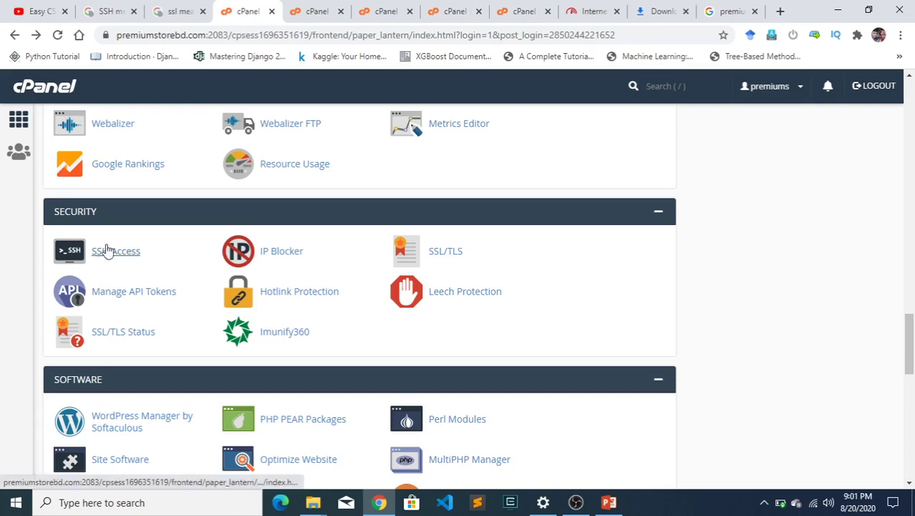
left_click(309, 10)
left_click(385, 7)
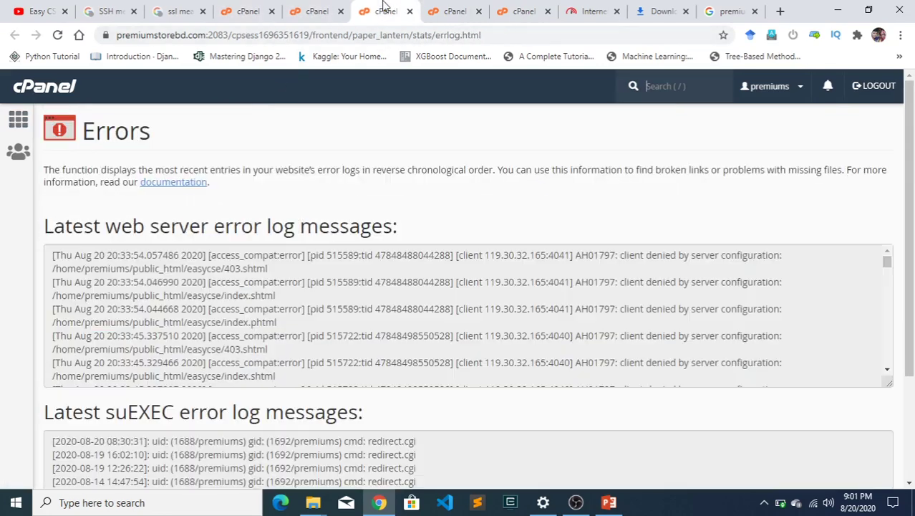
Step: Return to the cPanel main page and examine the tools in the Security and Software sections
left_click(247, 10)
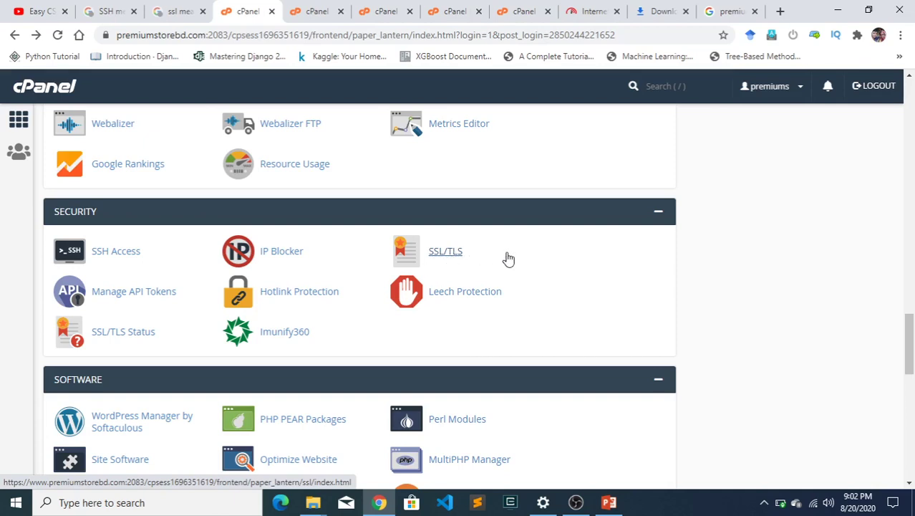
scroll(511, 259, "down", 2)
scroll(653, 247, "up", 2)
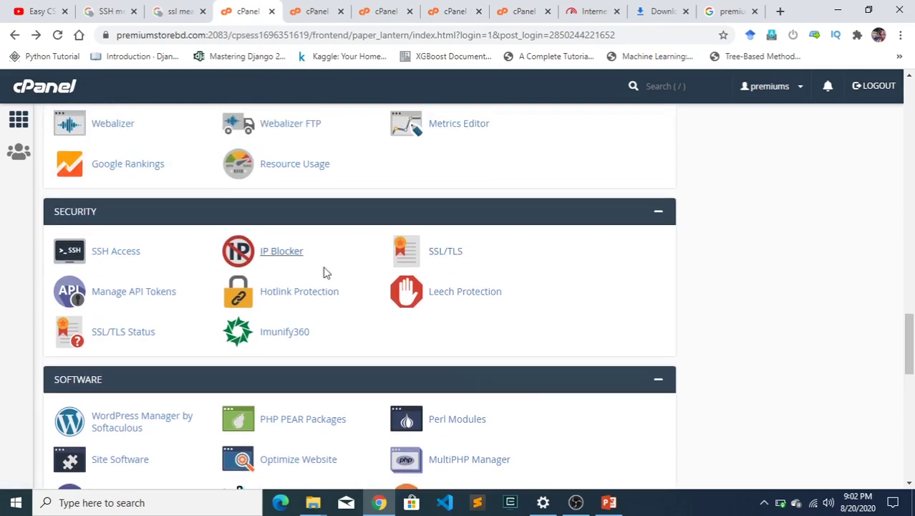
scroll(415, 326, "down", 1)
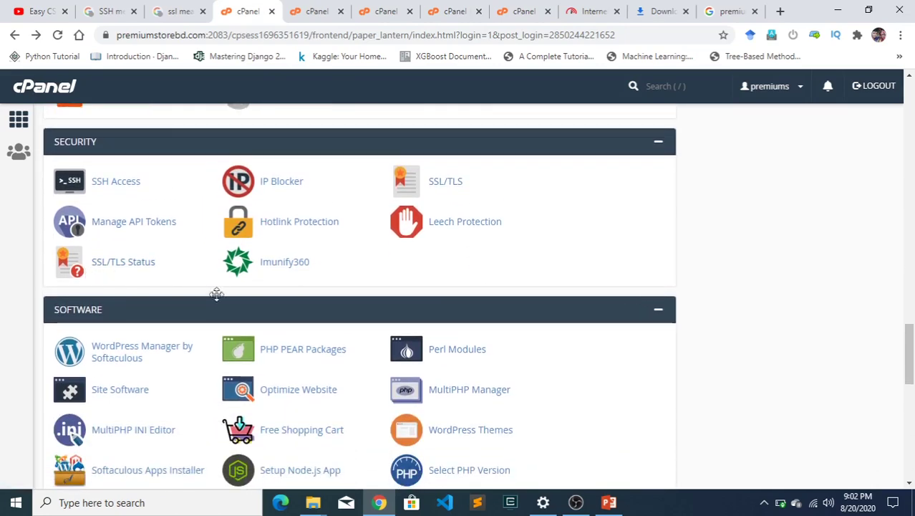
scroll(118, 283, "down", 1)
scroll(72, 253, "up", 1)
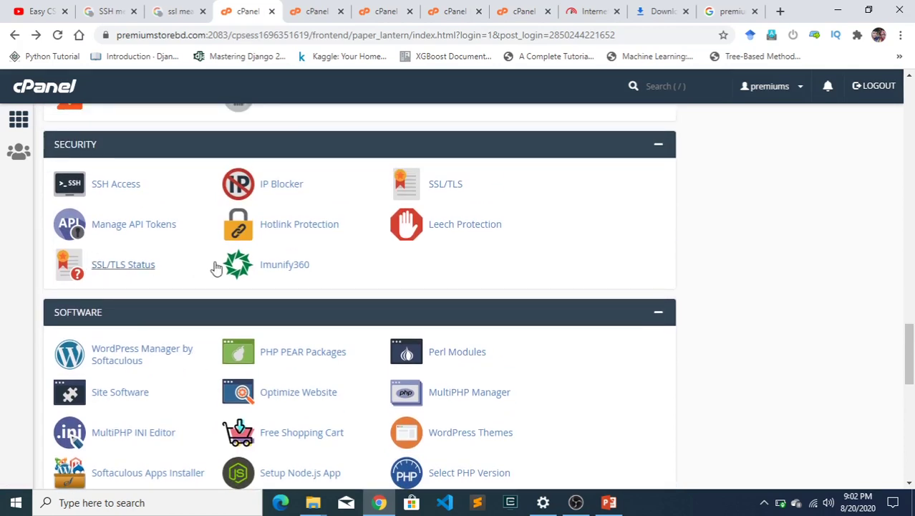
scroll(208, 271, "down", 1)
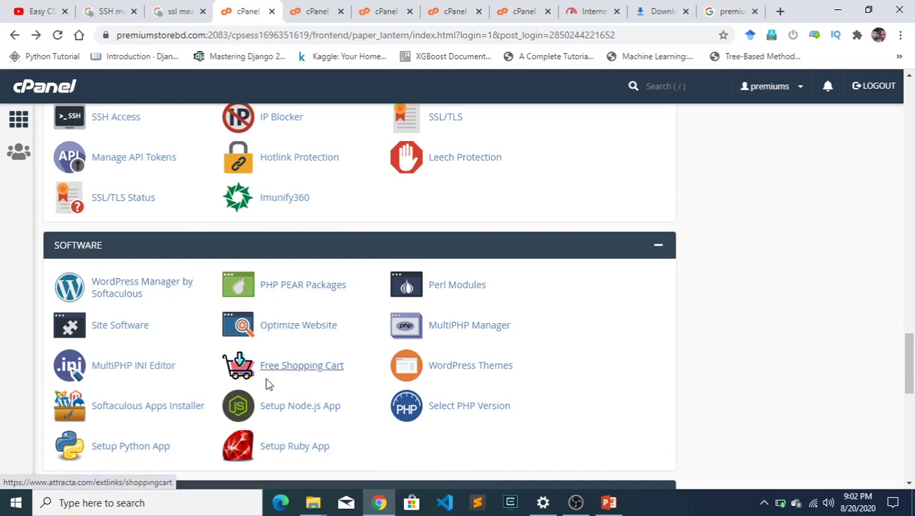
scroll(268, 385, "down", 1)
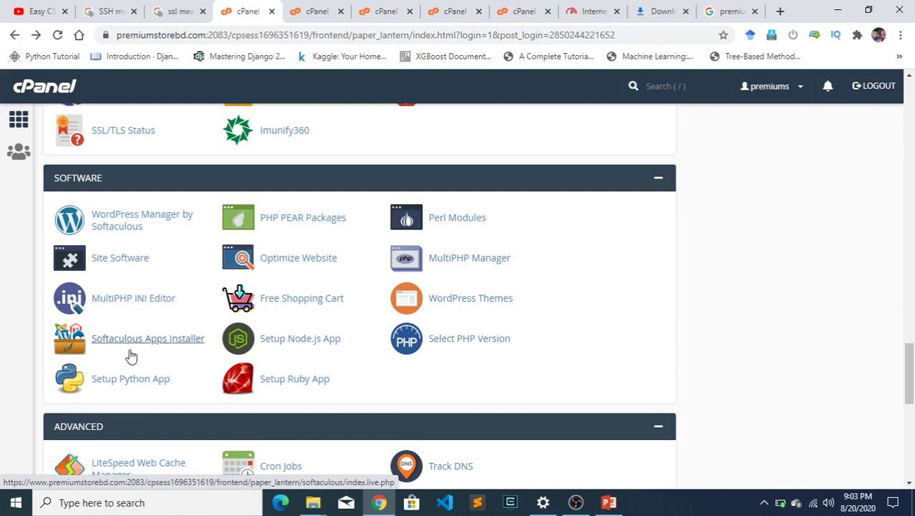
Step: Open the Softaculous Apps Installer from the Software section in a separate browser tab and switch to it
scroll(129, 349, "down", 1)
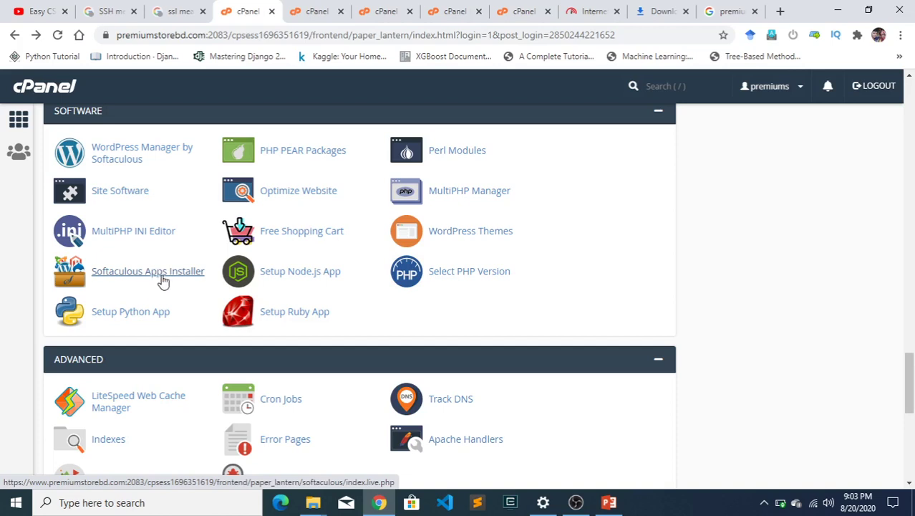
right_click(165, 279)
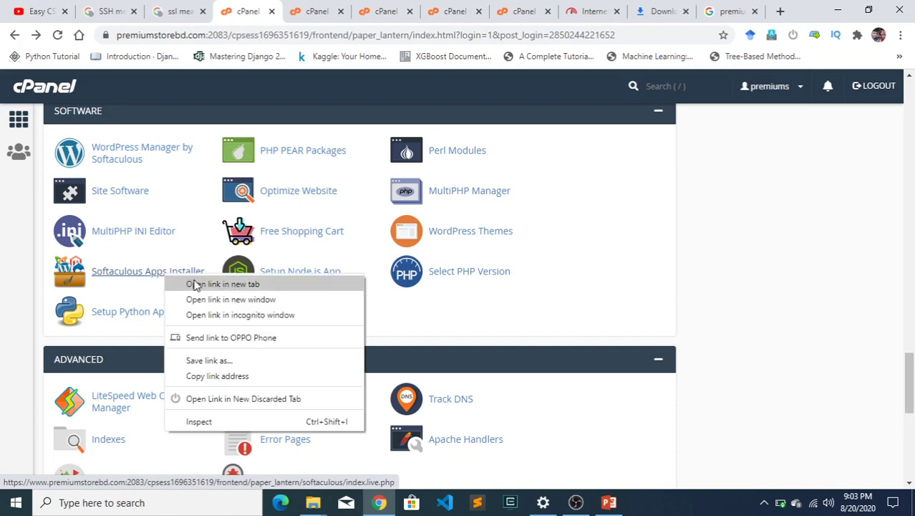
left_click(194, 284)
left_click(425, 12)
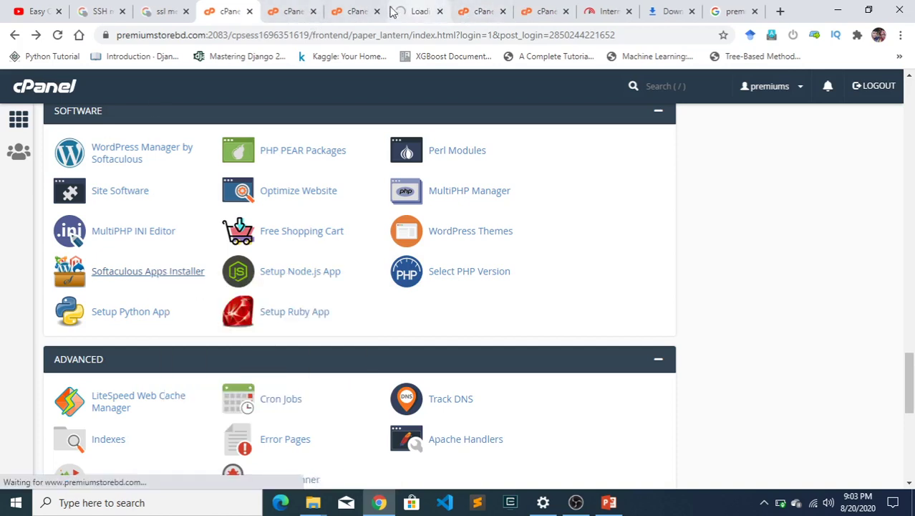
left_click(219, 9)
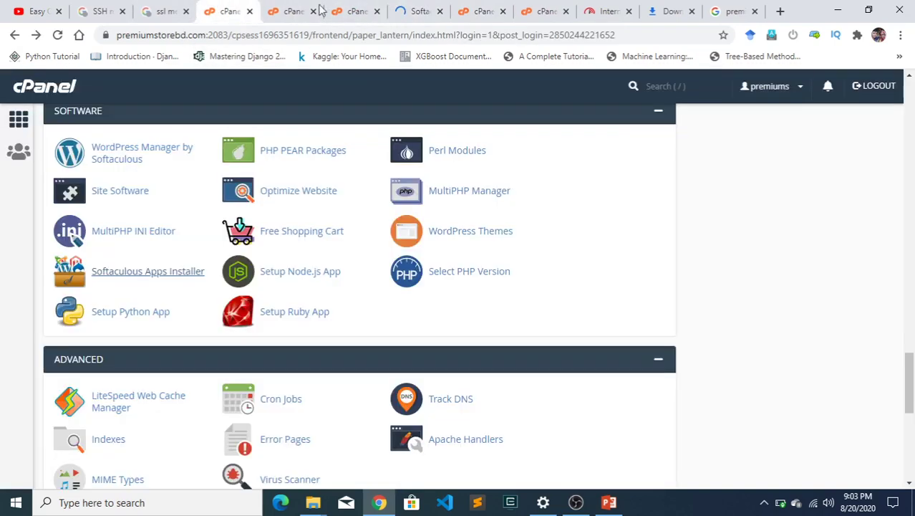
left_click(417, 12)
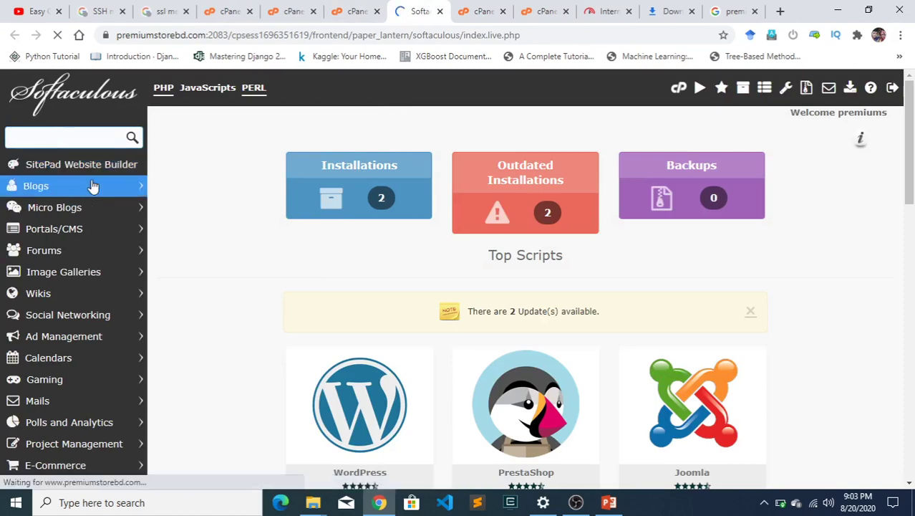
Step: Look over the Top Scripts in Softaculous, including the AbanteCart install option, and return to the cPanel main page
scroll(387, 268, "down", 4)
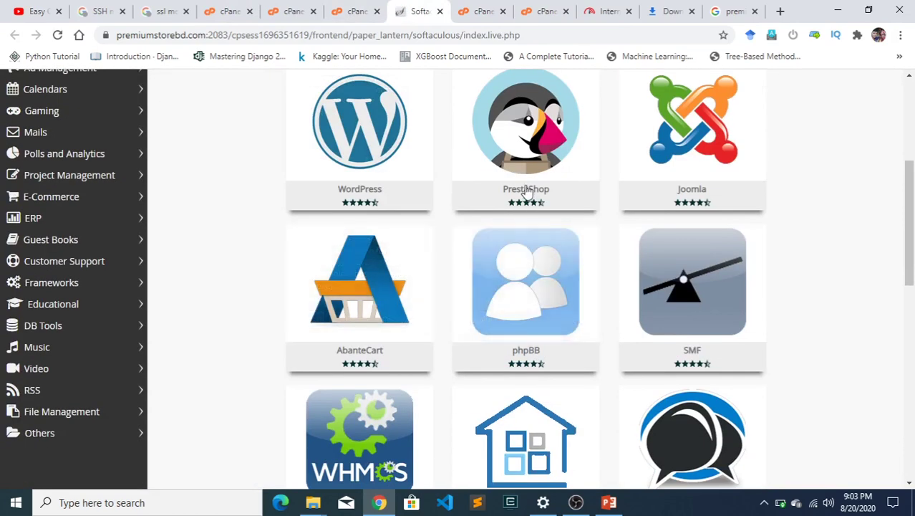
scroll(552, 292, "down", 1)
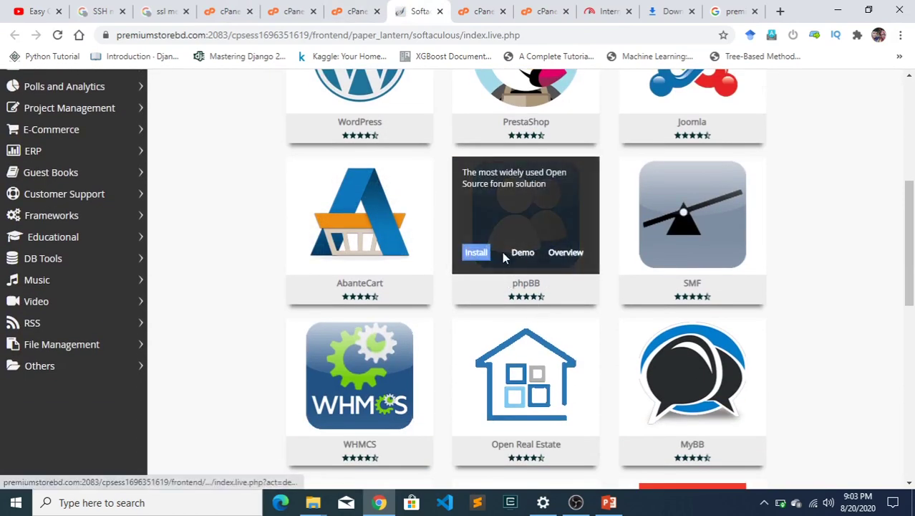
mouse_move(354, 265)
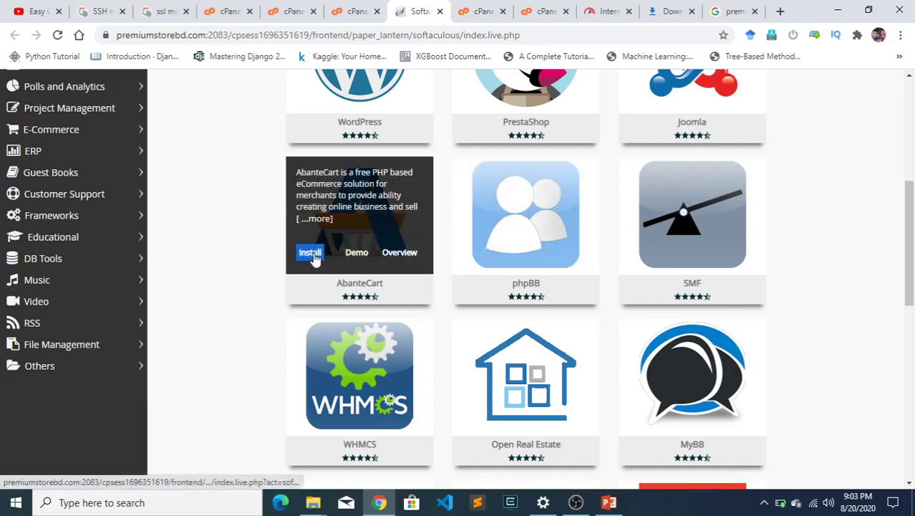
scroll(220, 164, "down", 4)
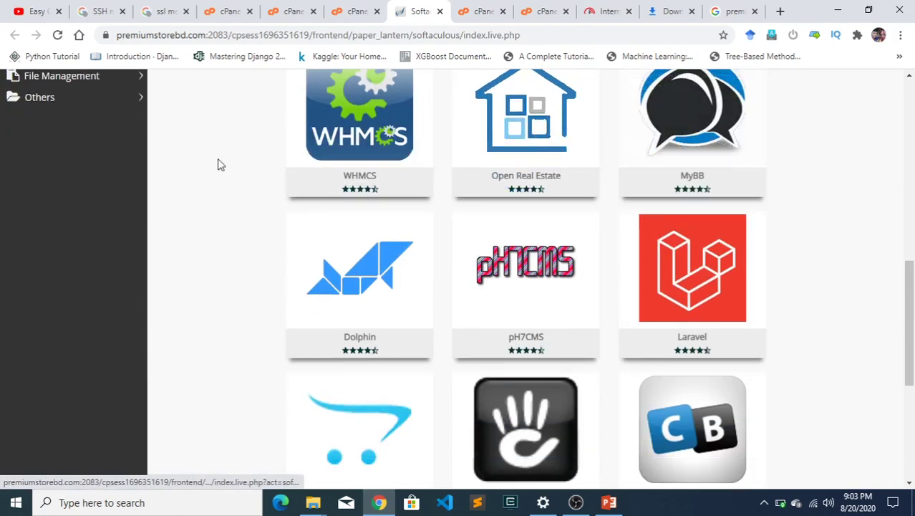
left_click(235, 11)
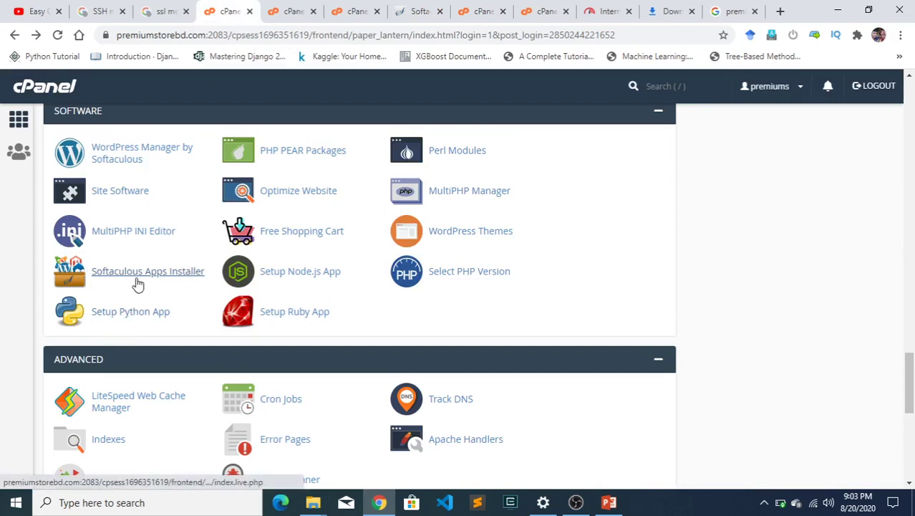
left_click(765, 504)
left_click(765, 505)
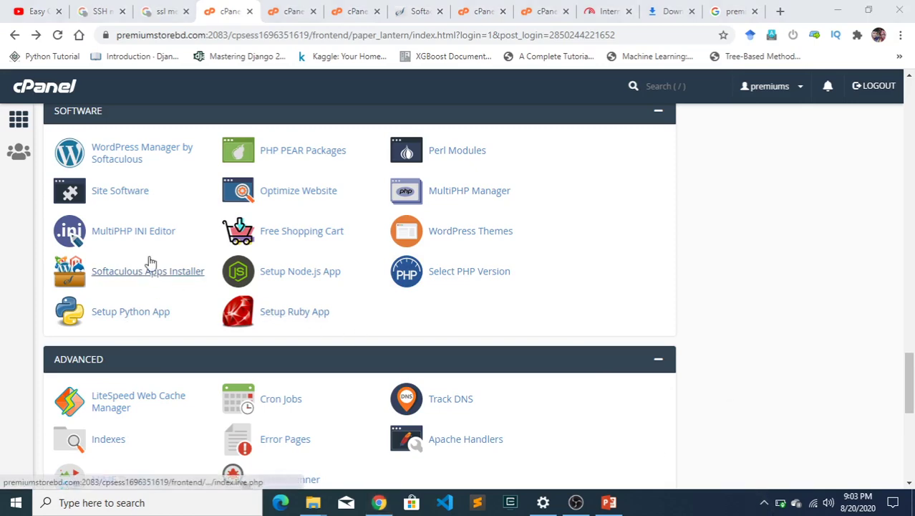
Step: Return to the Softaculous page and look over its script search field, categories and top scripts again
left_click(408, 10)
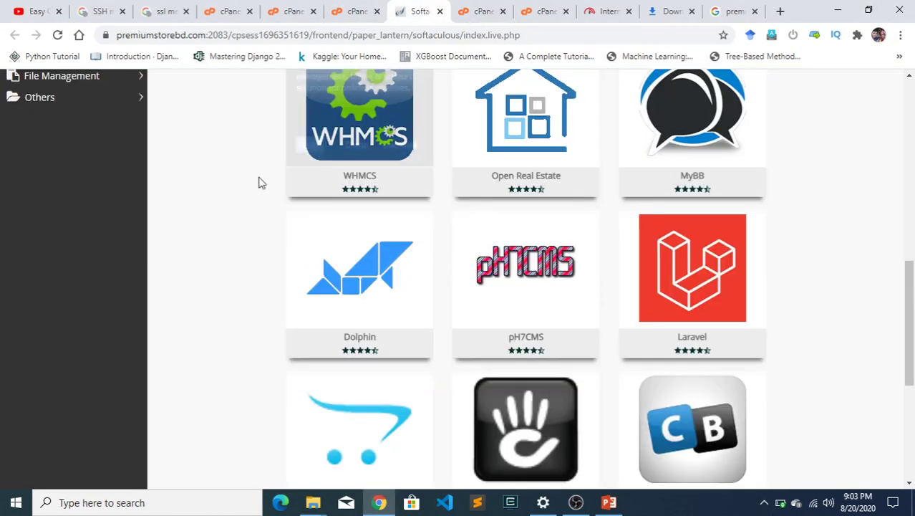
scroll(74, 173, "up", 10)
left_click(58, 138)
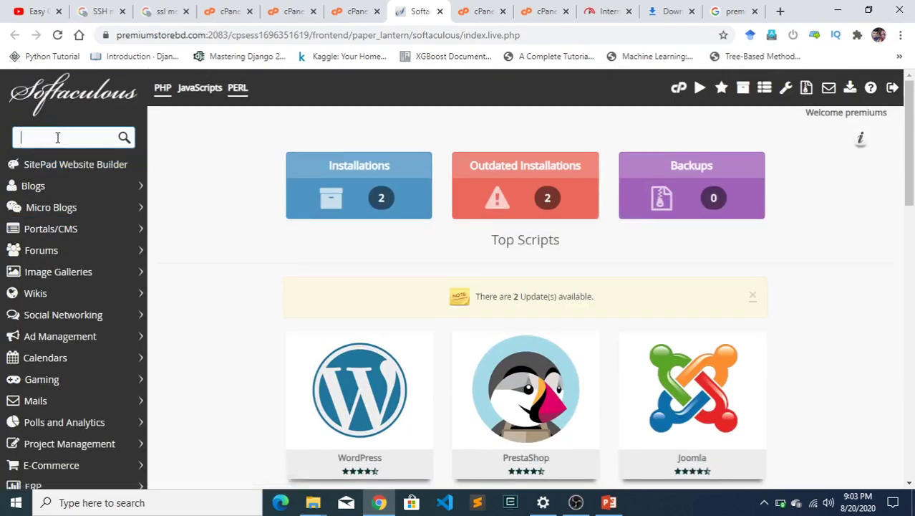
scroll(588, 317, "down", 5)
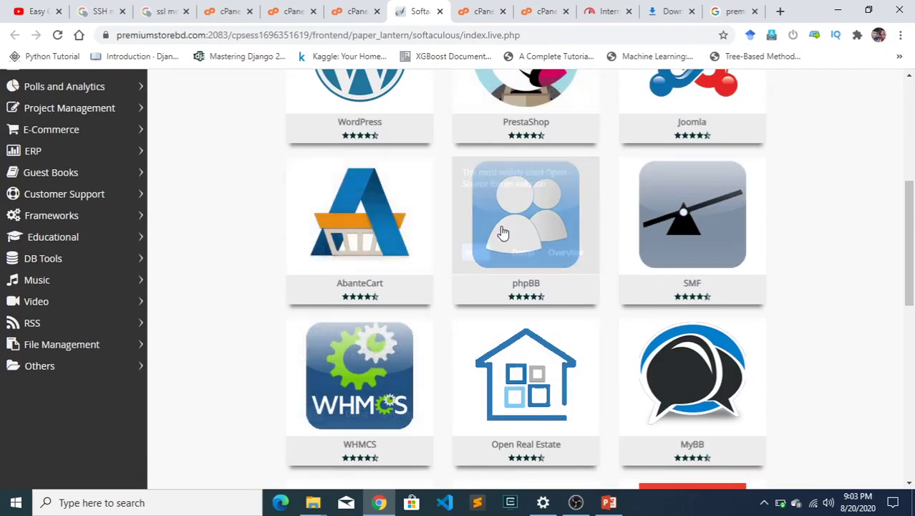
scroll(502, 231, "up", 4)
scroll(503, 231, "up", 2)
Step: Return to the cPanel main page and examine the remaining Software tools and the Advanced section
left_click(273, 9)
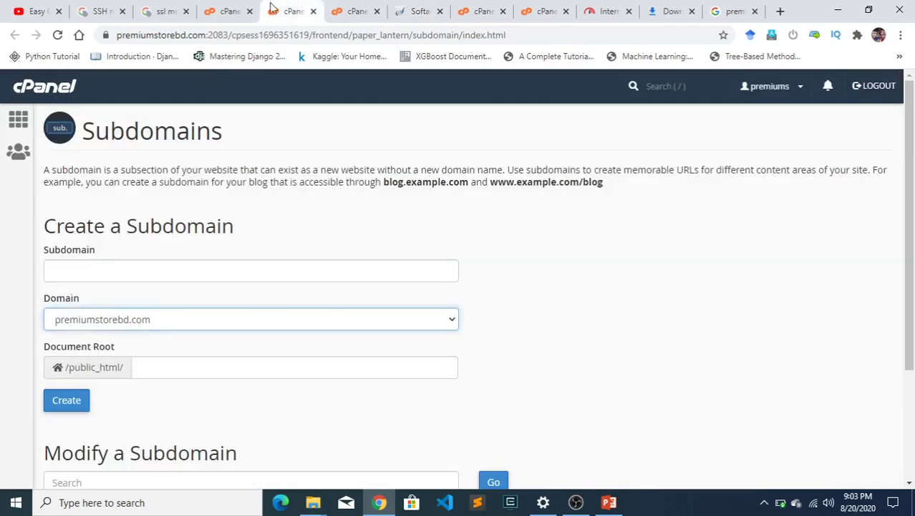
left_click(223, 12)
scroll(272, 274, "down", 2)
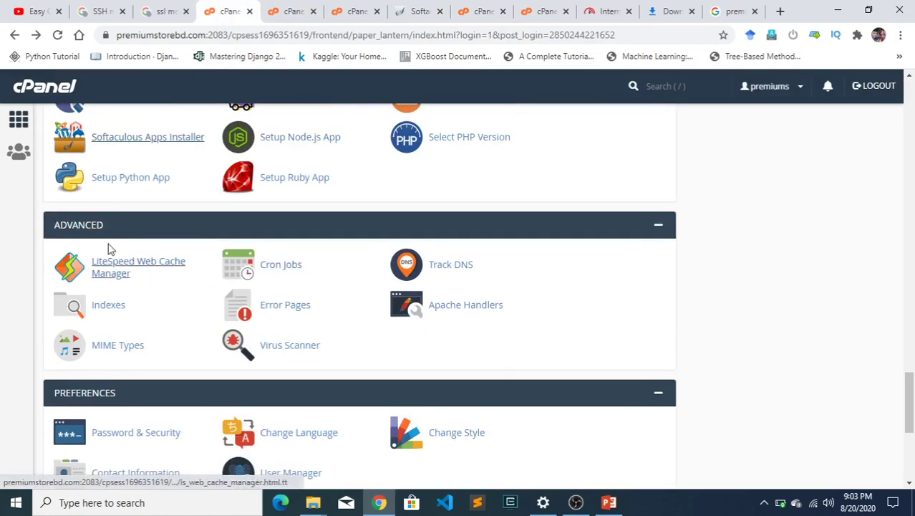
scroll(177, 211, "up", 3)
scroll(180, 254, "down", 2)
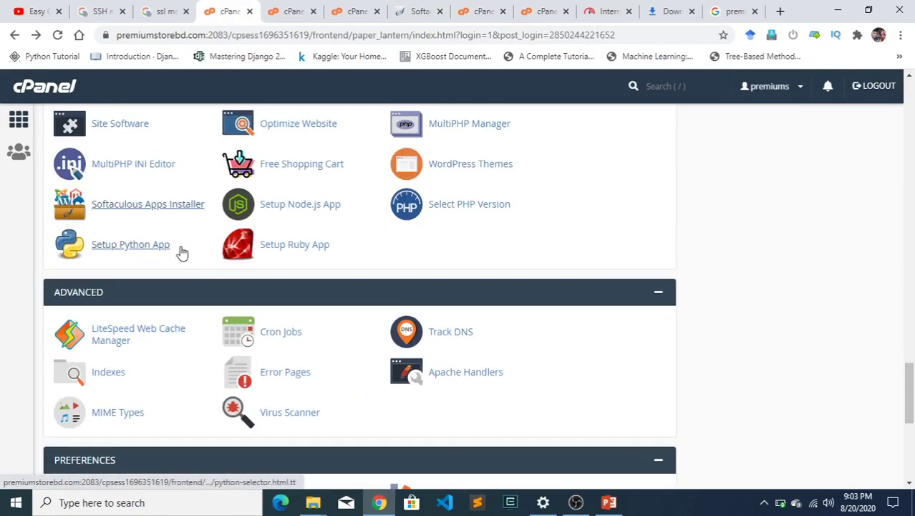
scroll(233, 318, "down", 1)
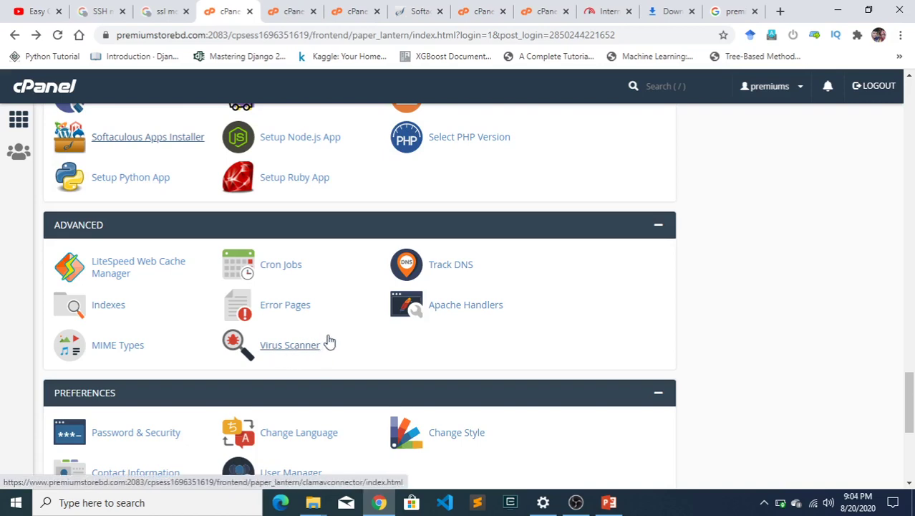
scroll(192, 313, "down", 3)
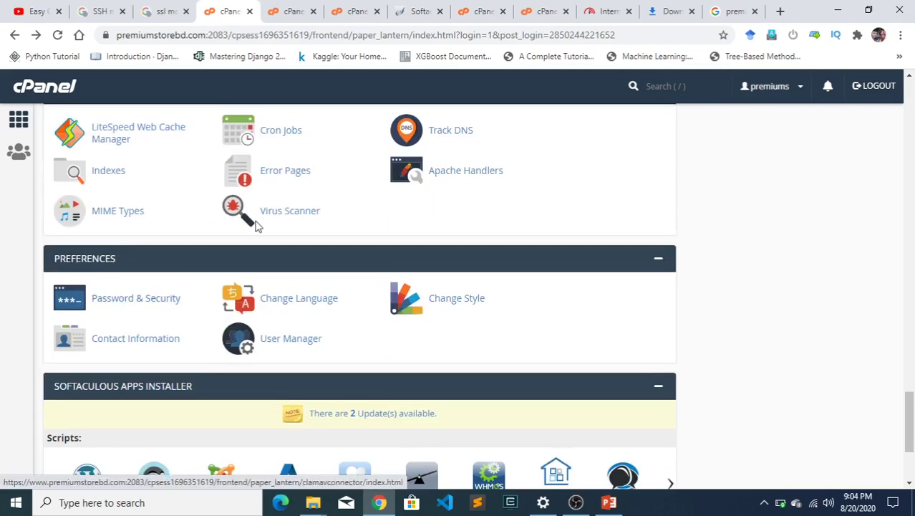
scroll(258, 228, "up", 3)
scroll(244, 265, "down", 3)
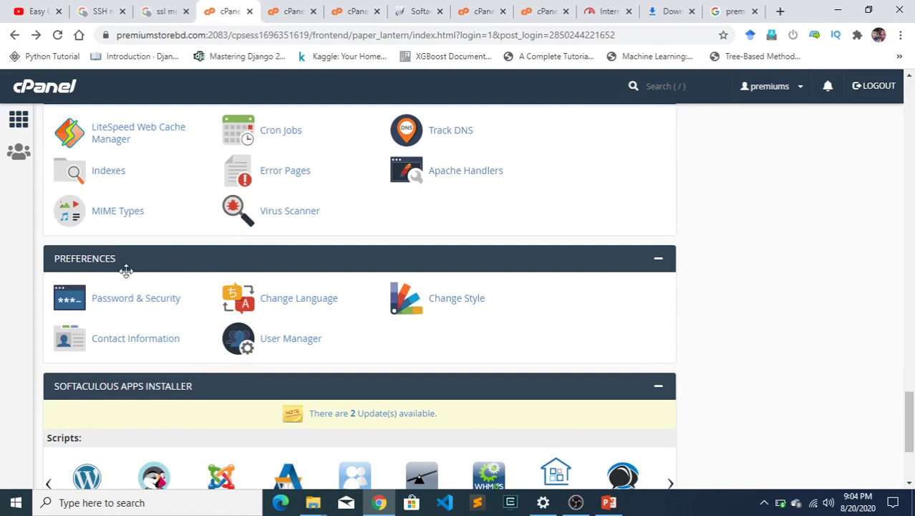
Step: Examine the Preferences section and advance the Scripts carousel in the Softaculous Apps Installer section
scroll(208, 287, "down", 1)
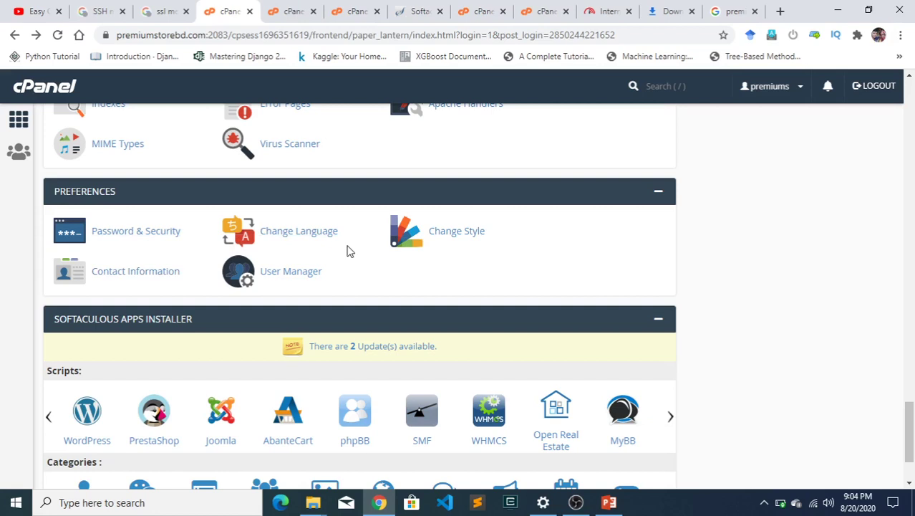
scroll(349, 250, "down", 3)
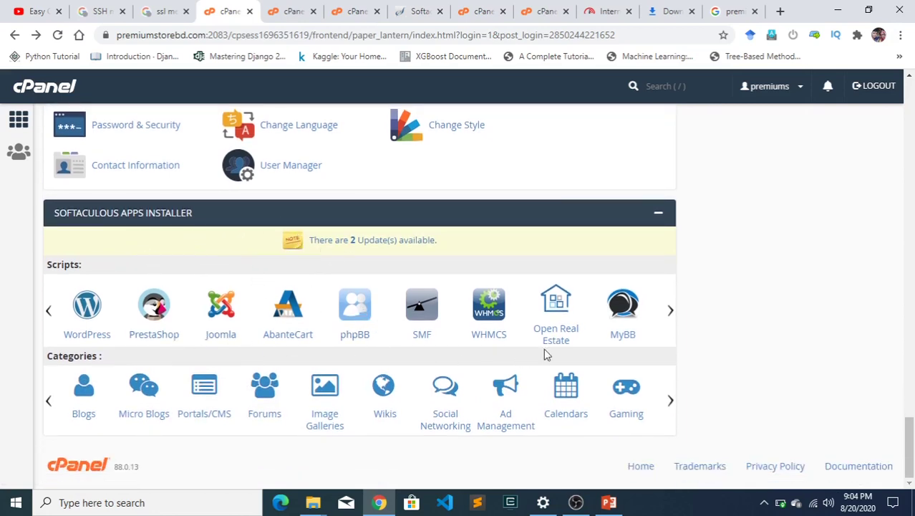
left_click(671, 309)
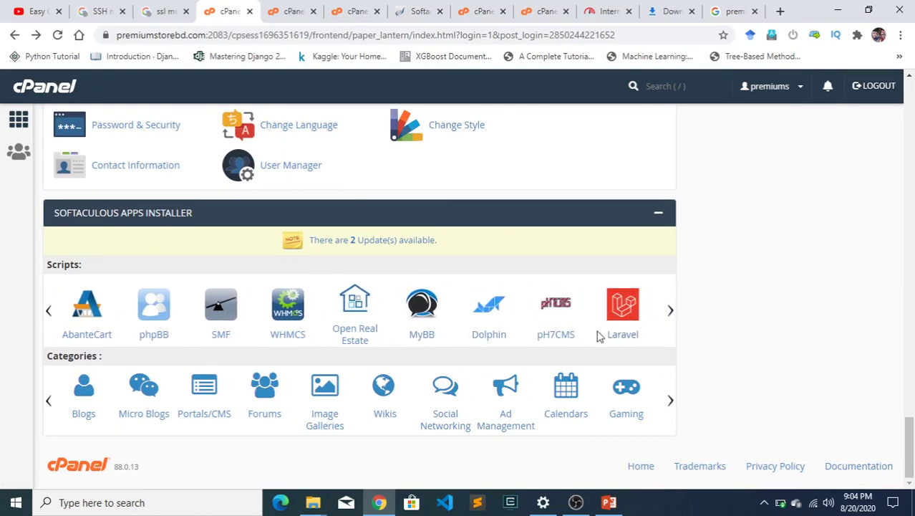
Step: Search the cPanel tools from the header search for "py", and replace the query with "node"
scroll(235, 395, "up", 15)
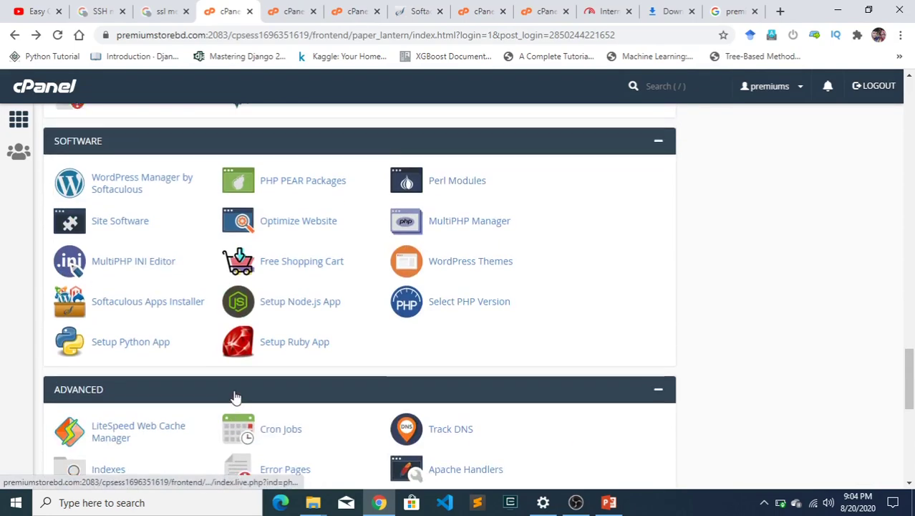
scroll(242, 387, "up", 10)
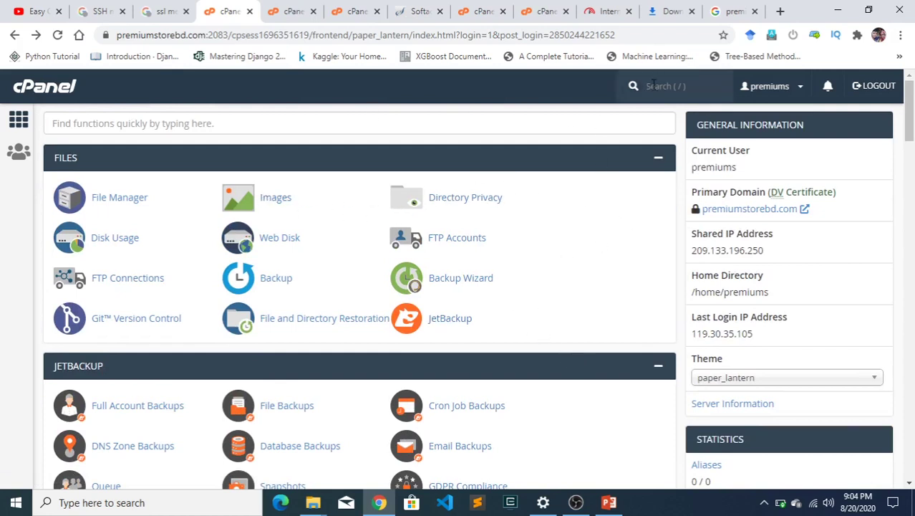
left_click(653, 85)
type("p")
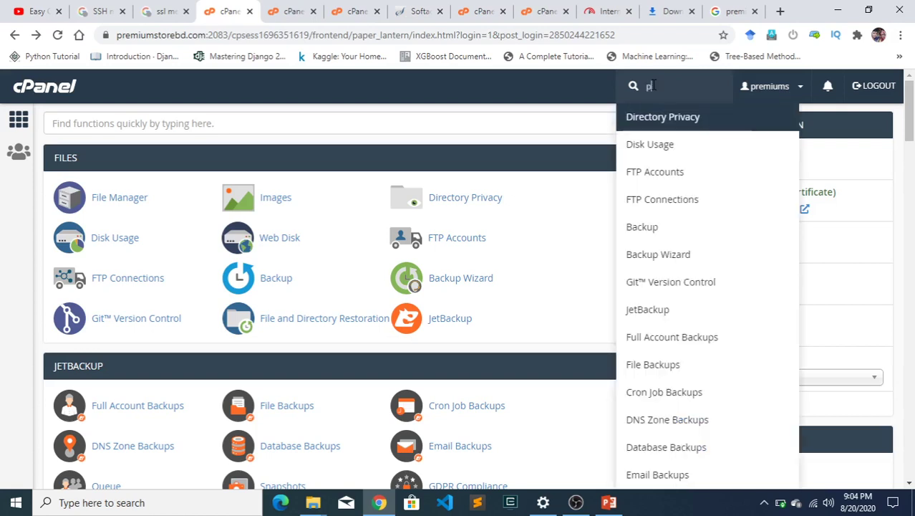
type("y")
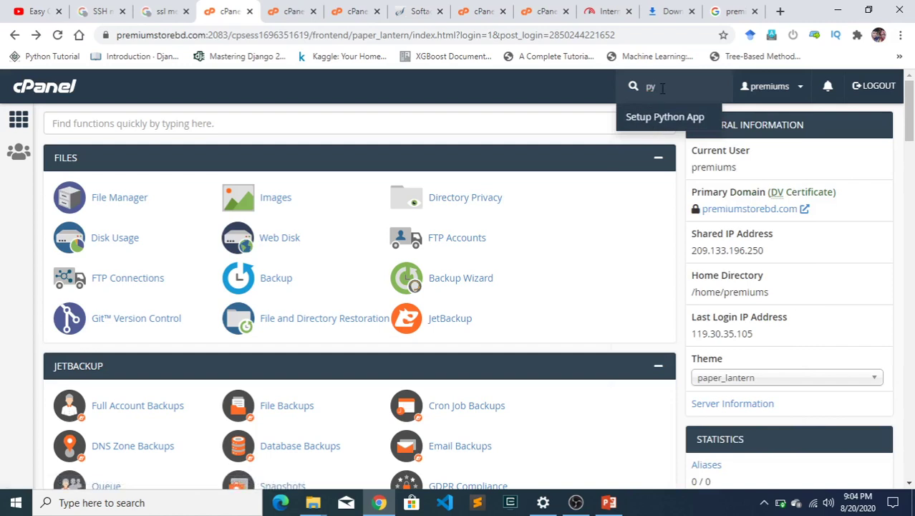
key("BackSpace")
key("BackSpace")
type("node")
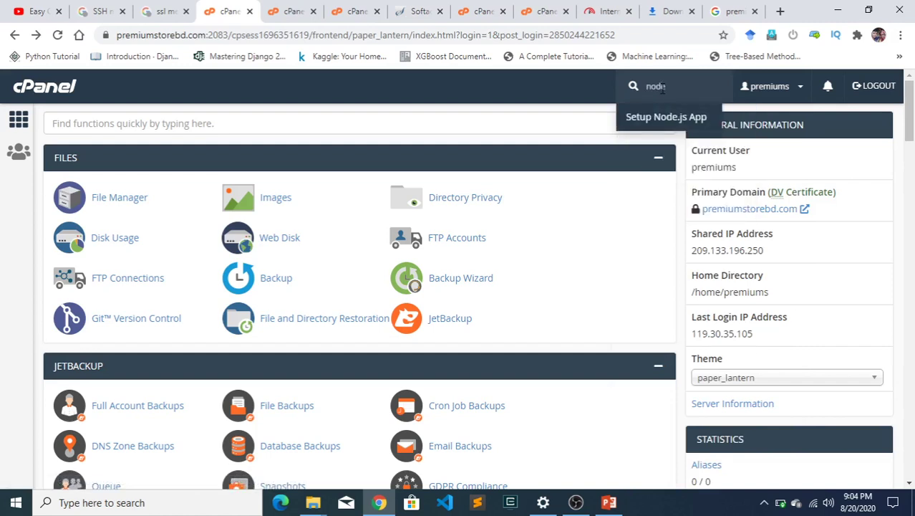
Step: Search the cPanel tools for "ima" instead of the previous query, and clear the search
key("BackSpace")
key("BackSpace")
key("BackSpace")
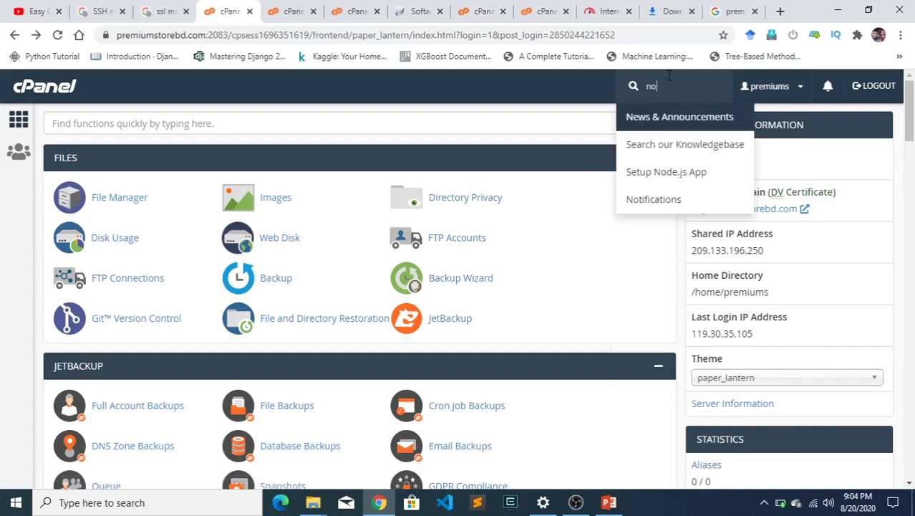
type("ima")
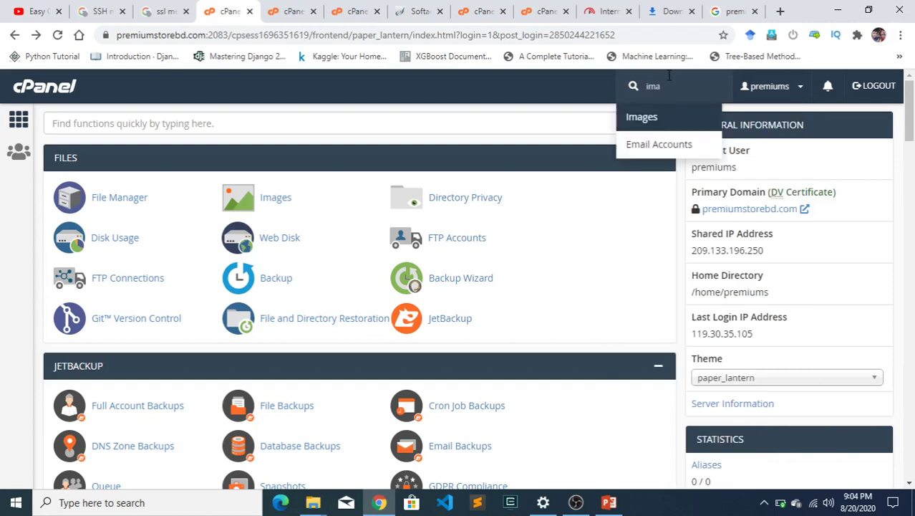
key("BackSpace")
key("BackSpace")
key("BackSpace")
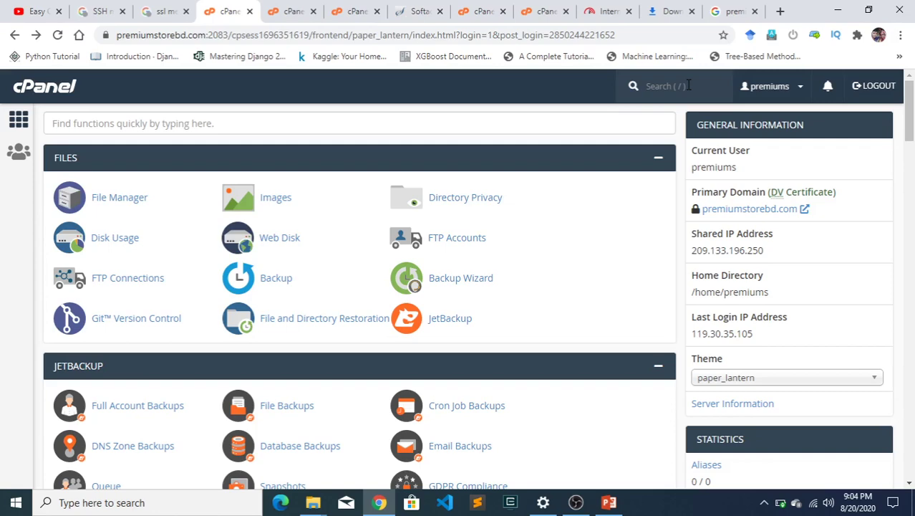
Step: Dismiss the low-battery notification and look over the General Information and Statistics sections of the main page
scroll(298, 156, "down", 4)
scroll(335, 225, "up", 4)
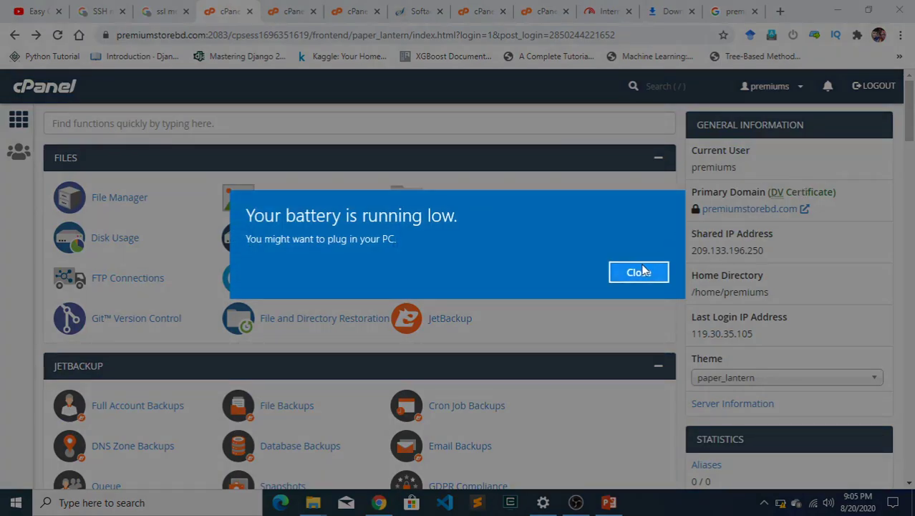
left_click(640, 271)
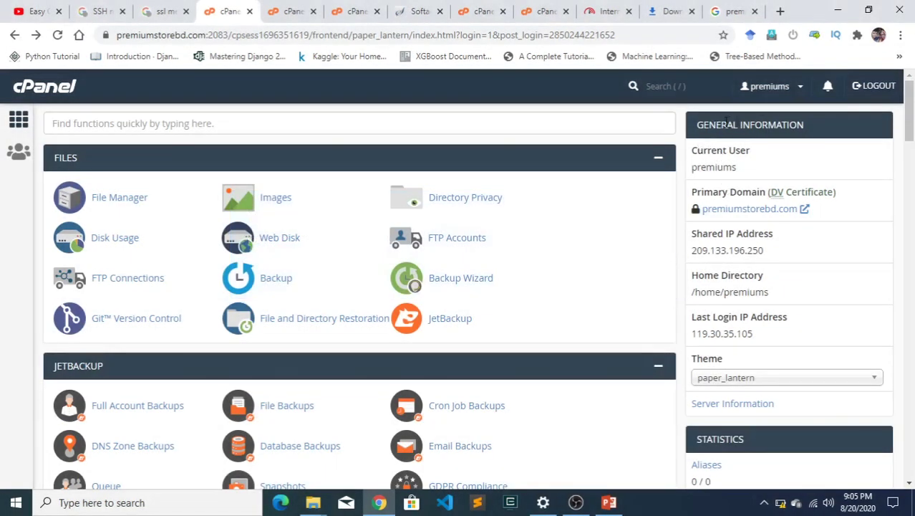
scroll(808, 182, "down", 3)
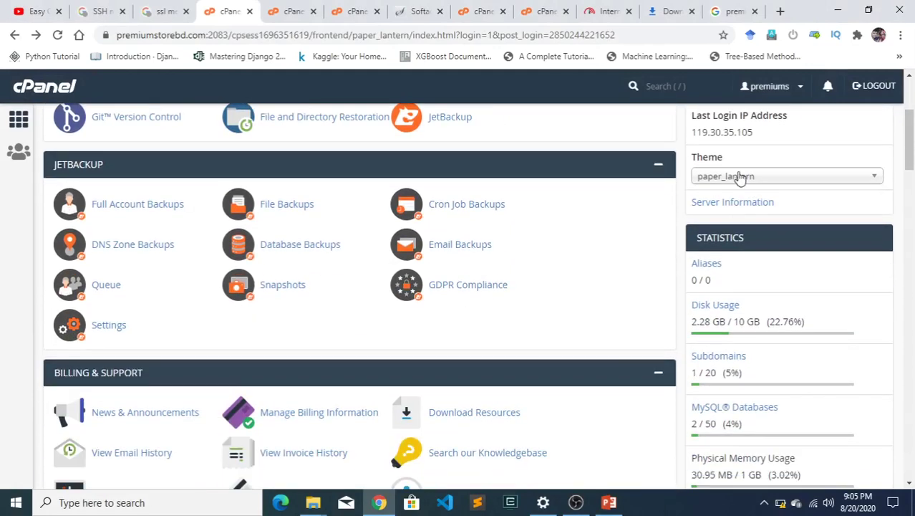
scroll(758, 136, "down", 1)
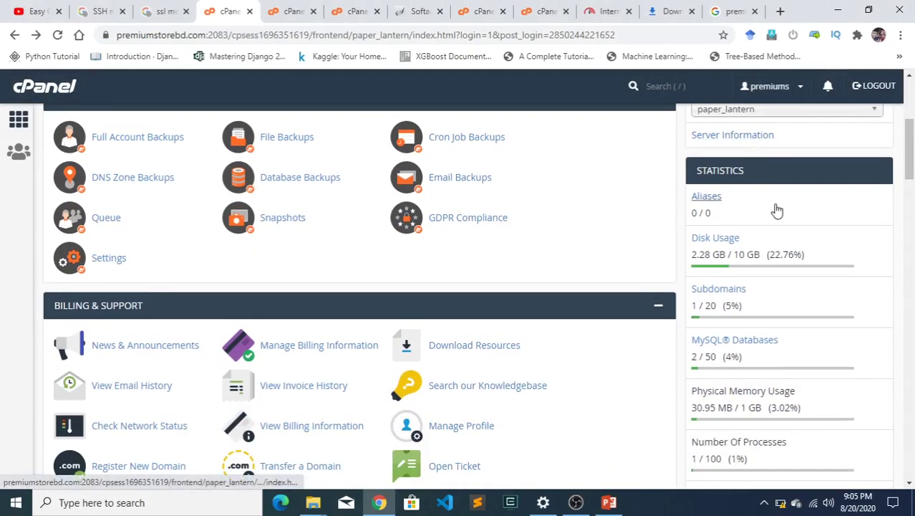
Step: Examine the Disk Usage entry in the Statistics section, highlighting its used and total space figures
scroll(736, 212, "down", 1)
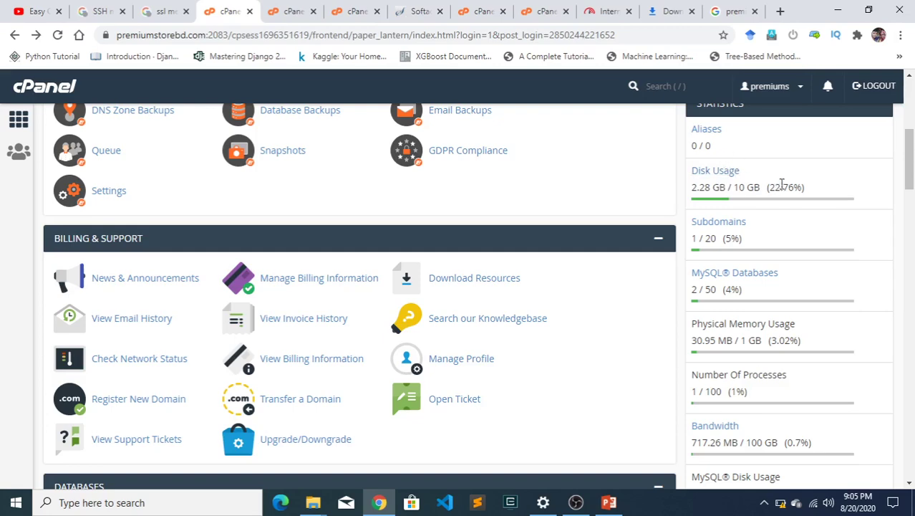
scroll(743, 204, "up", 1)
scroll(794, 188, "down", 1)
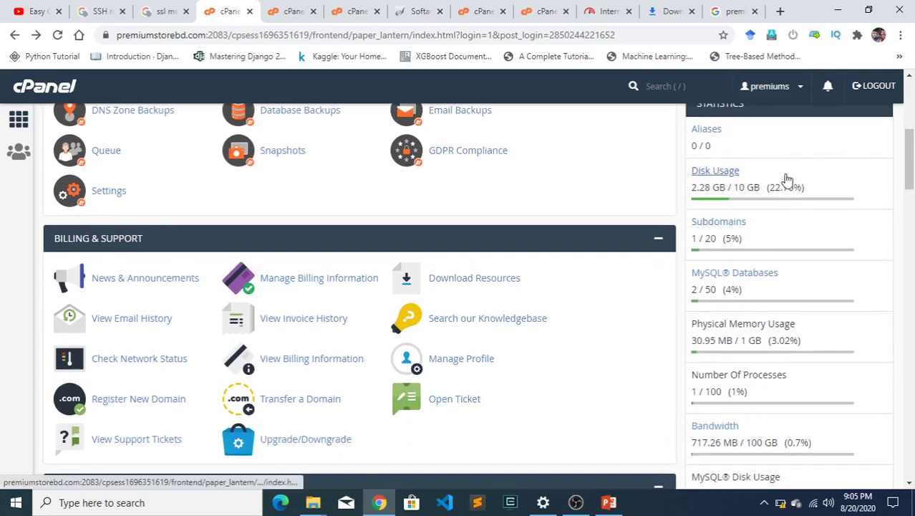
left_click_drag(805, 184, 694, 189)
left_click(742, 189)
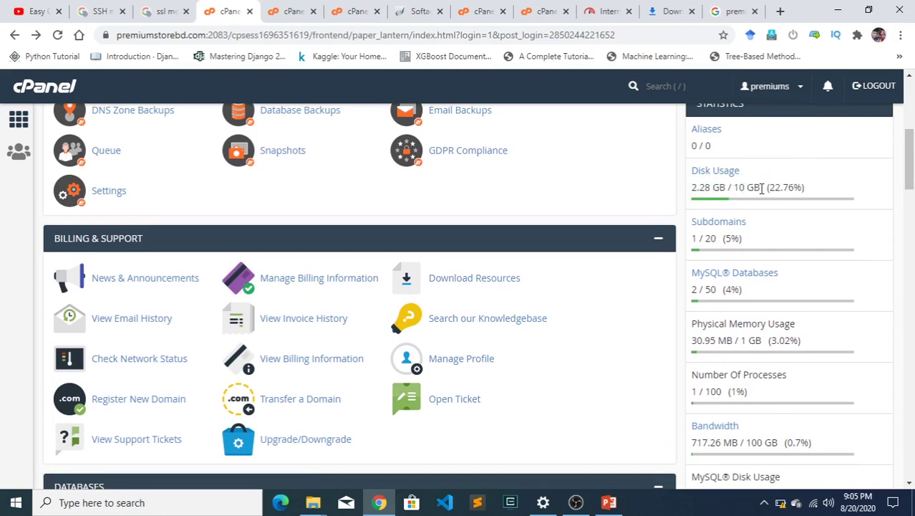
left_click_drag(761, 187, 740, 188)
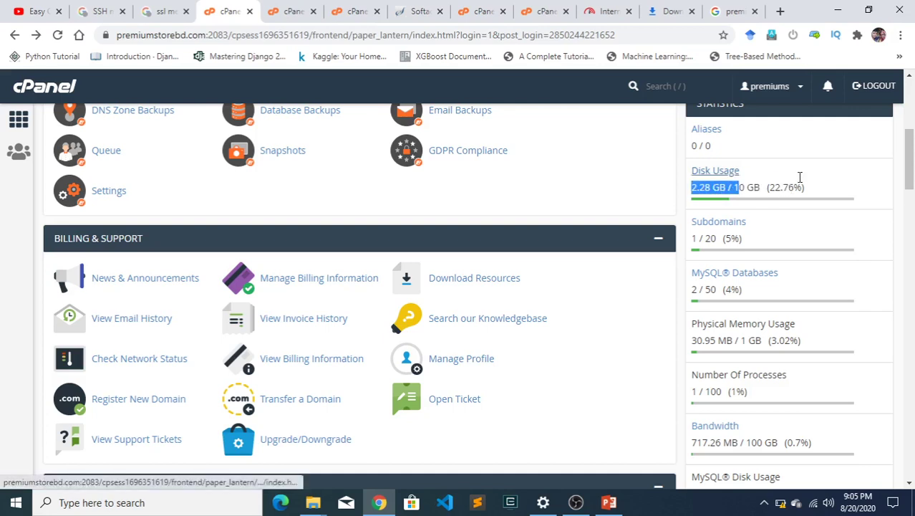
Step: Open the Disk Usage page from the statistics, and return to the Statistics section of the main page
left_click(728, 224)
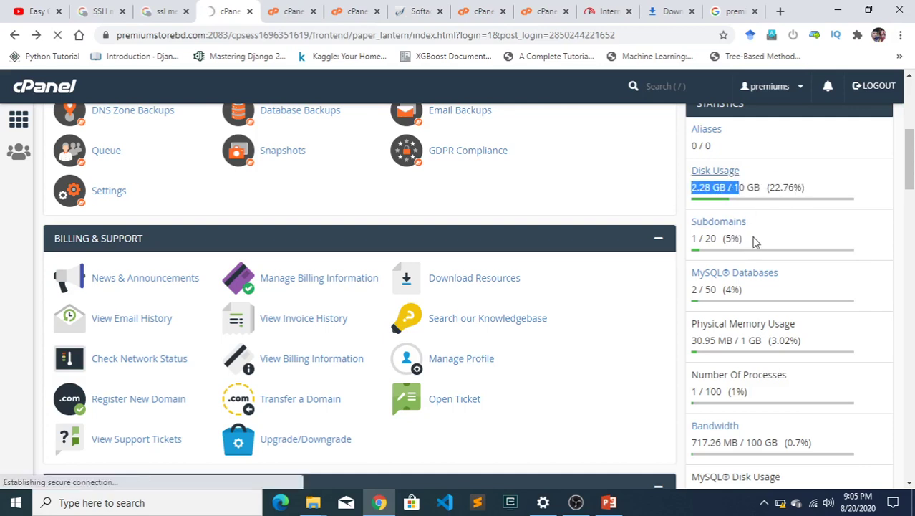
scroll(745, 276, "down", 1)
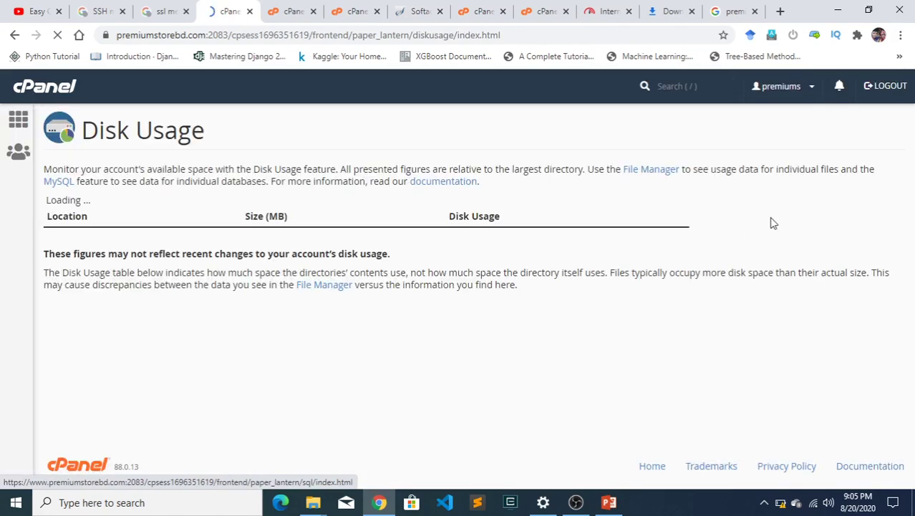
left_click(11, 36)
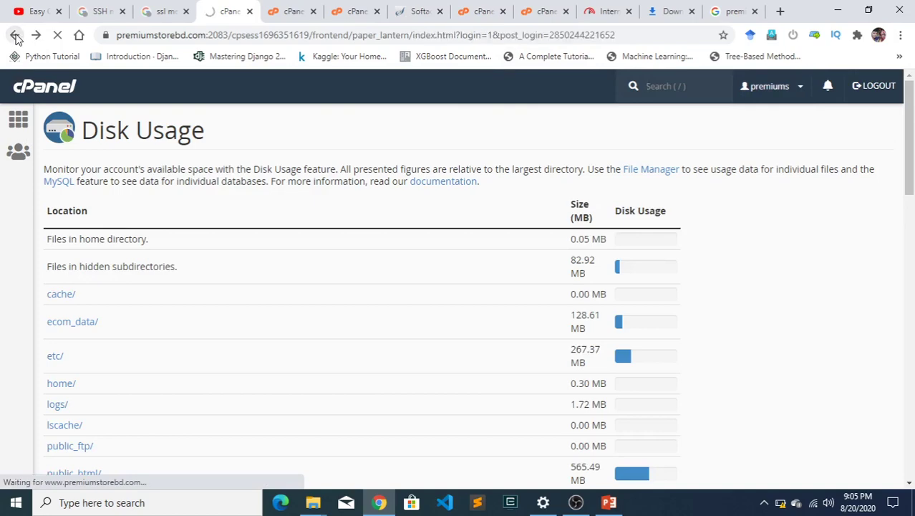
scroll(784, 228, "down", 10)
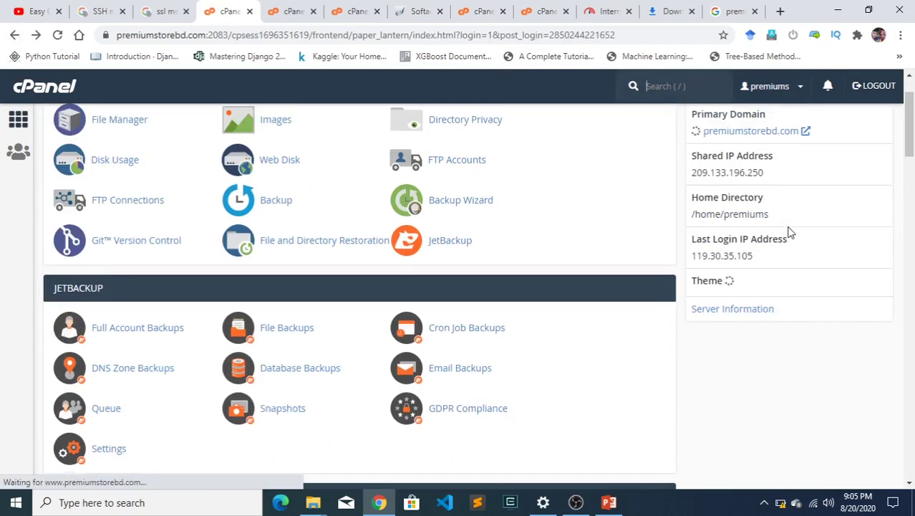
scroll(724, 239, "down", 5)
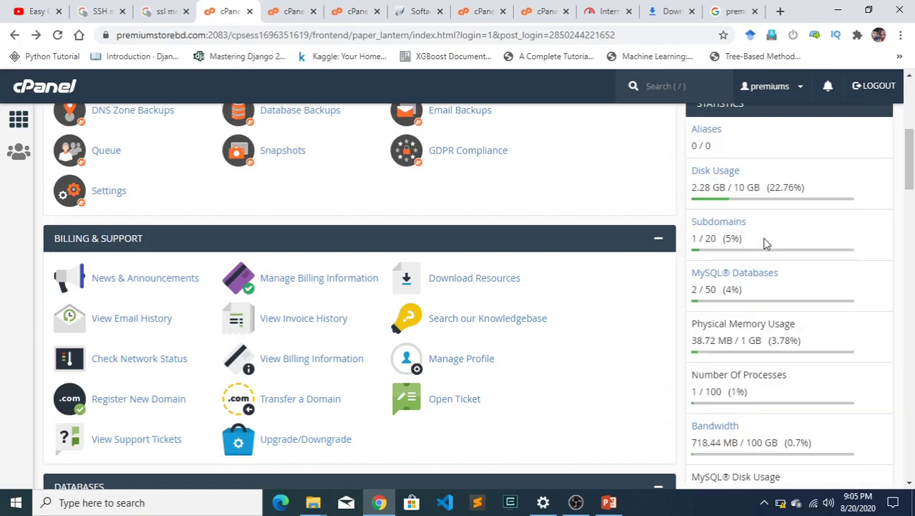
Step: Look over the statistics from Subdomains to Bandwidth, highlighting the used bandwidth figure
scroll(785, 260, "down", 1)
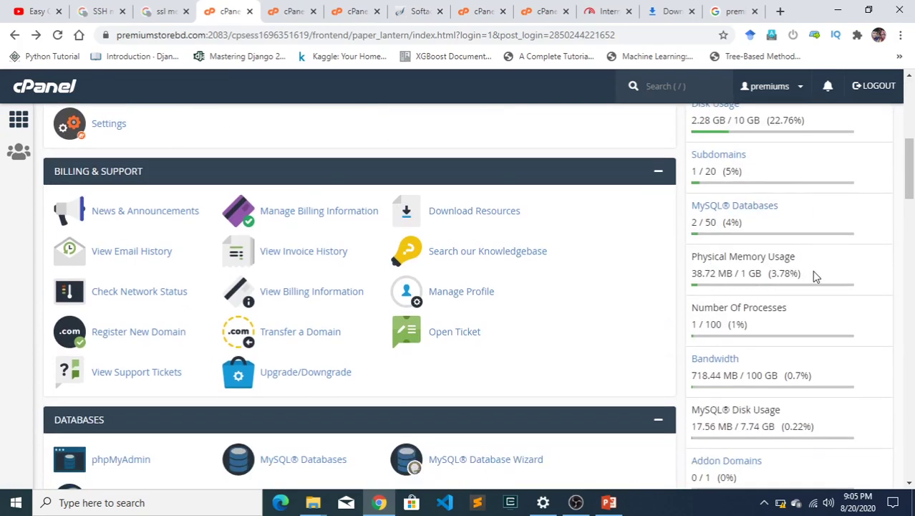
scroll(820, 276, "down", 1)
scroll(752, 315, "down", 1)
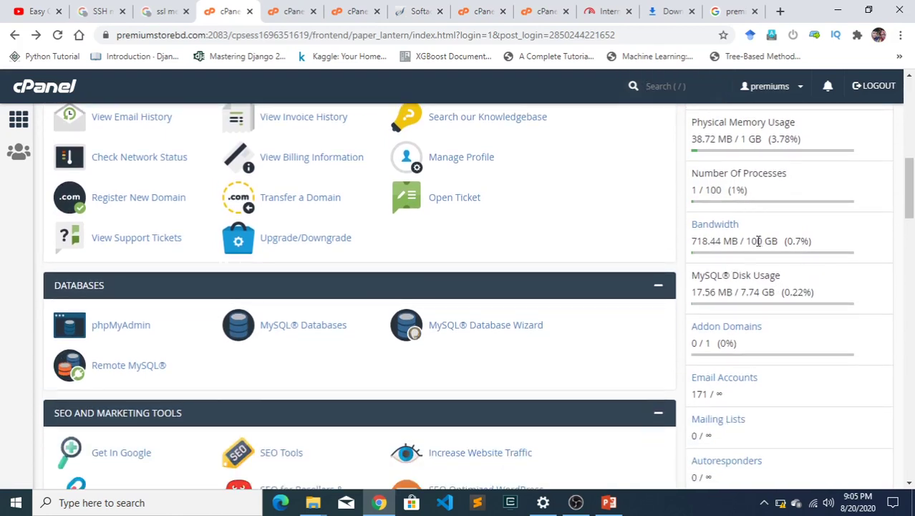
double_click(716, 241)
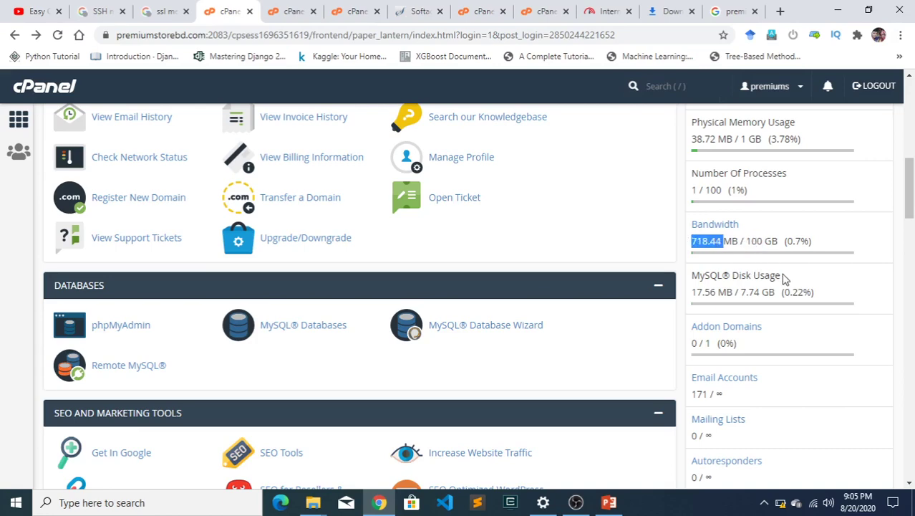
Step: Review the remaining statistics from MySQL Disk Usage through the email entries to FTP Accounts
scroll(786, 278, "down", 2)
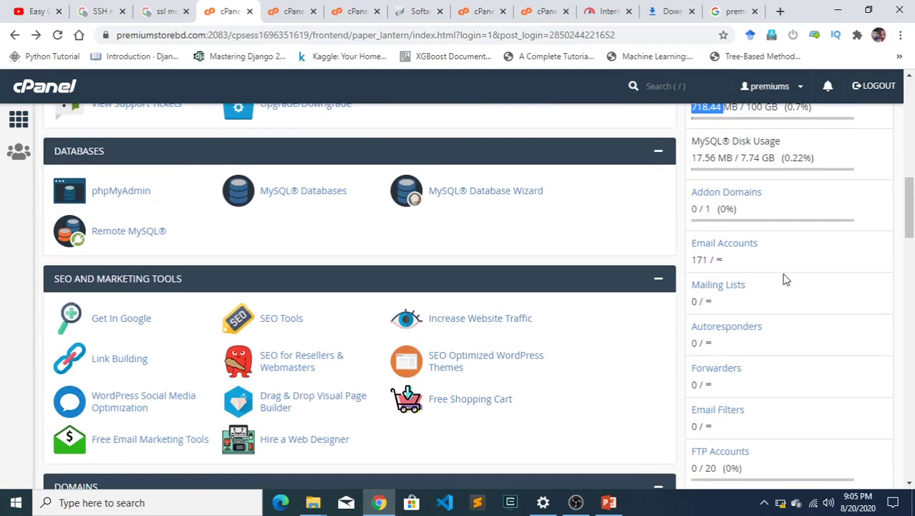
scroll(785, 278, "down", 1)
scroll(765, 263, "down", 3)
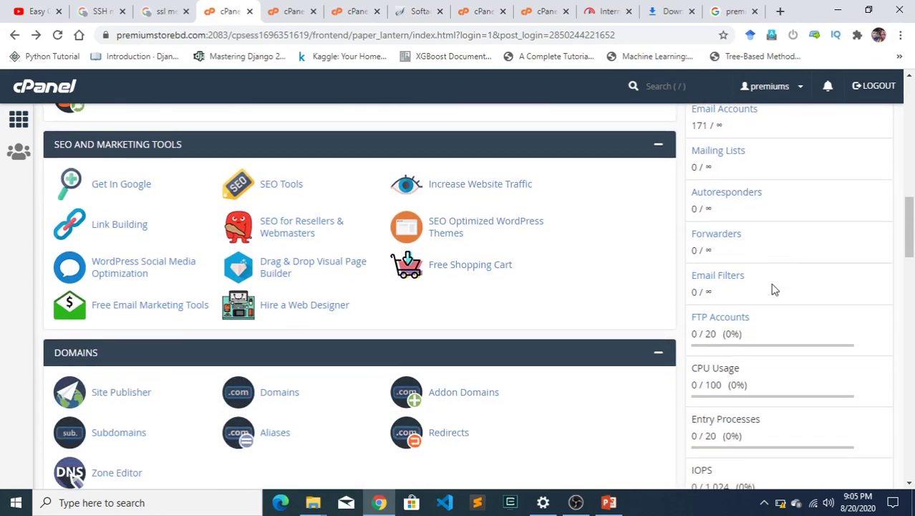
scroll(745, 264, "down", 1)
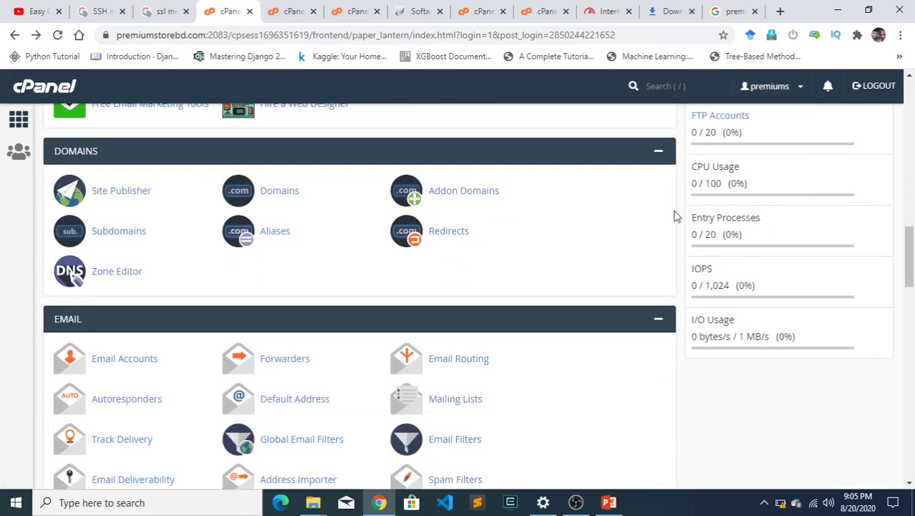
scroll(738, 179, "up", 2)
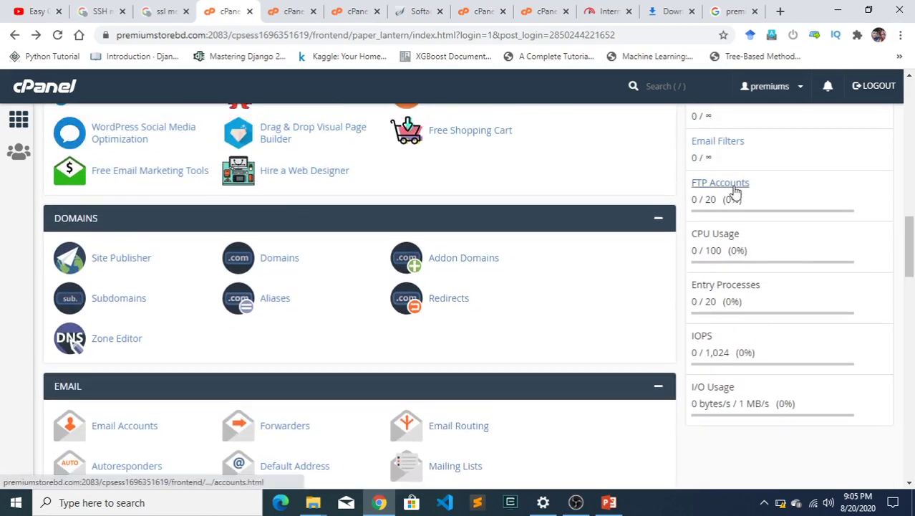
scroll(730, 165, "down", 1)
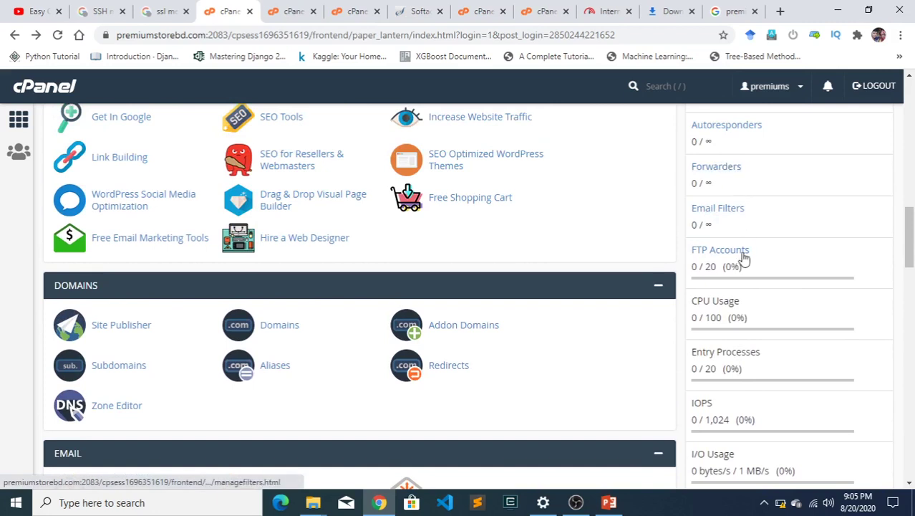
Step: Examine the CPU Usage, Entry Processes, IOPS and I/O Usage statistics, highlighting the CPU Usage label
left_click_drag(748, 307, 698, 302)
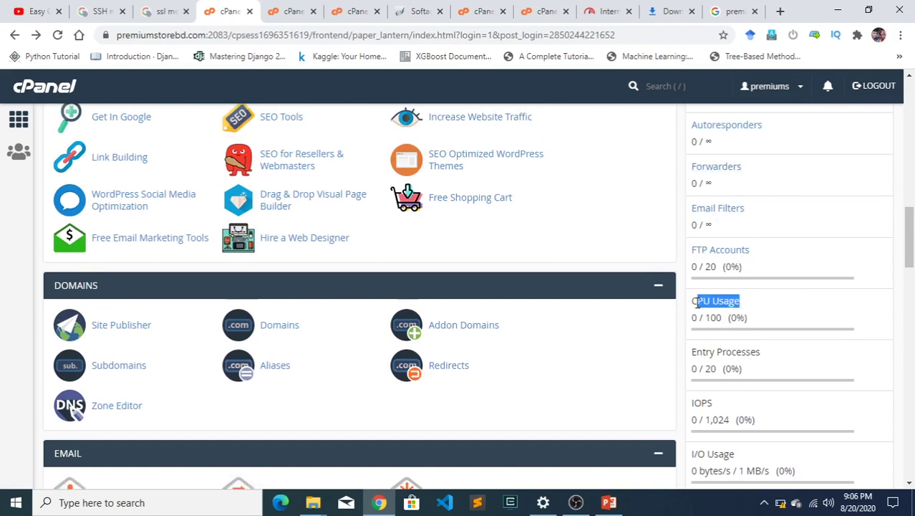
left_click(728, 304)
scroll(759, 328, "down", 2)
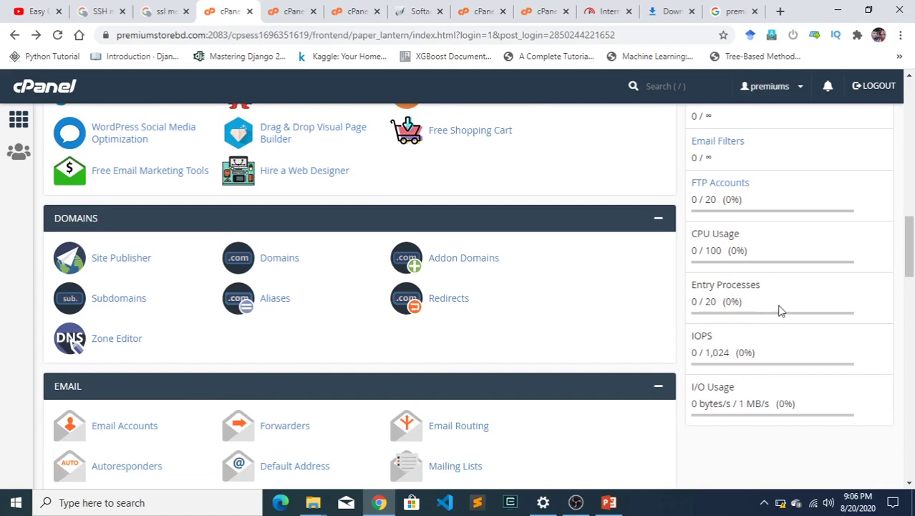
double_click(704, 238)
left_click(781, 243)
scroll(721, 271, "down", 2)
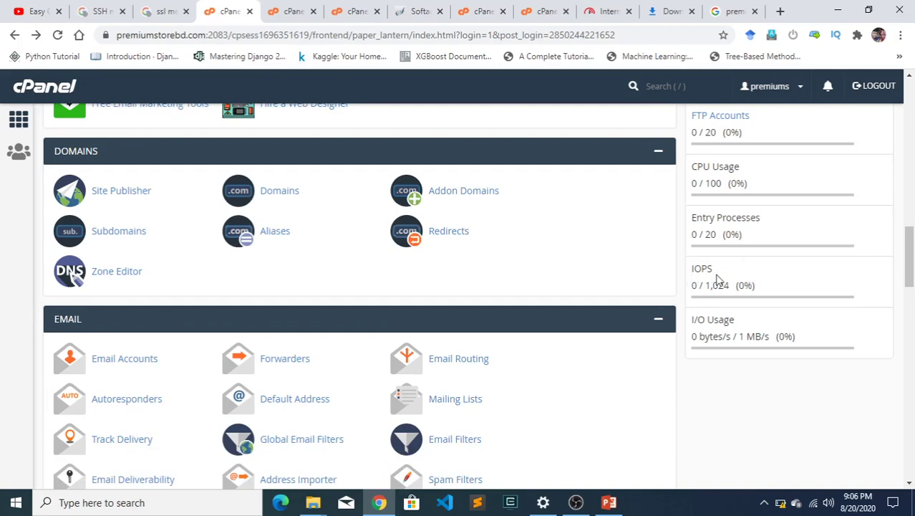
scroll(781, 277, "down", 5)
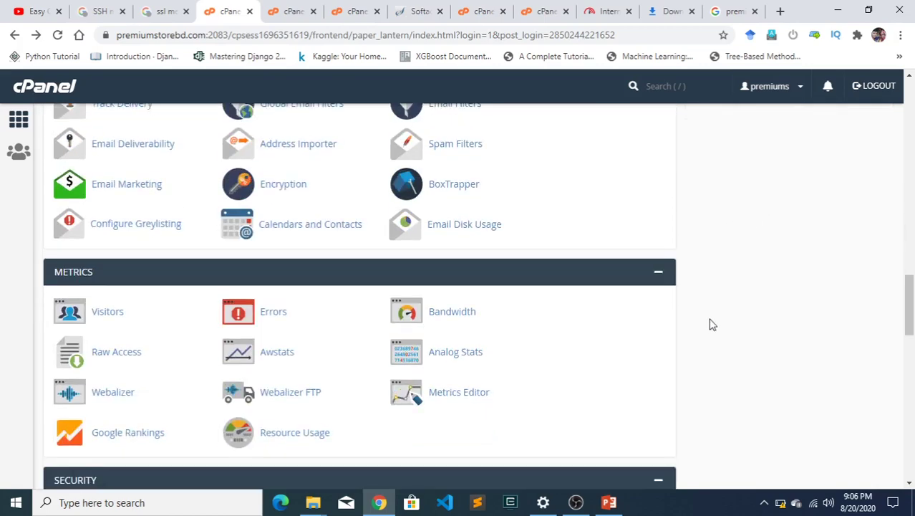
Step: Open the User Manager and look over the list of user accounts
scroll(711, 324, "up", 15)
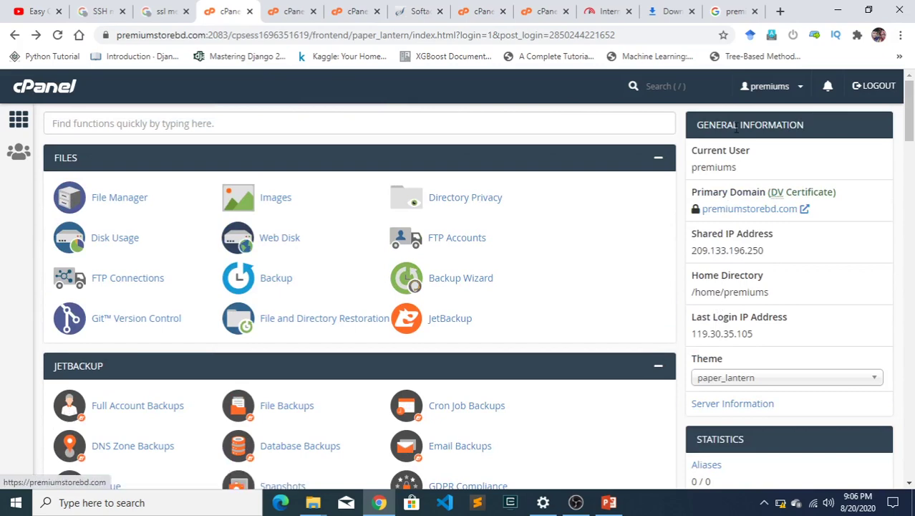
scroll(751, 340, "down", 4)
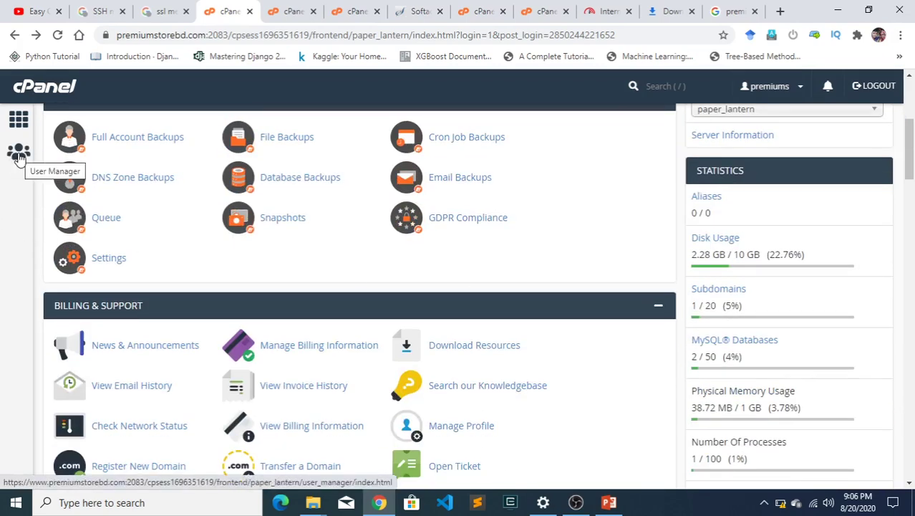
left_click(20, 155)
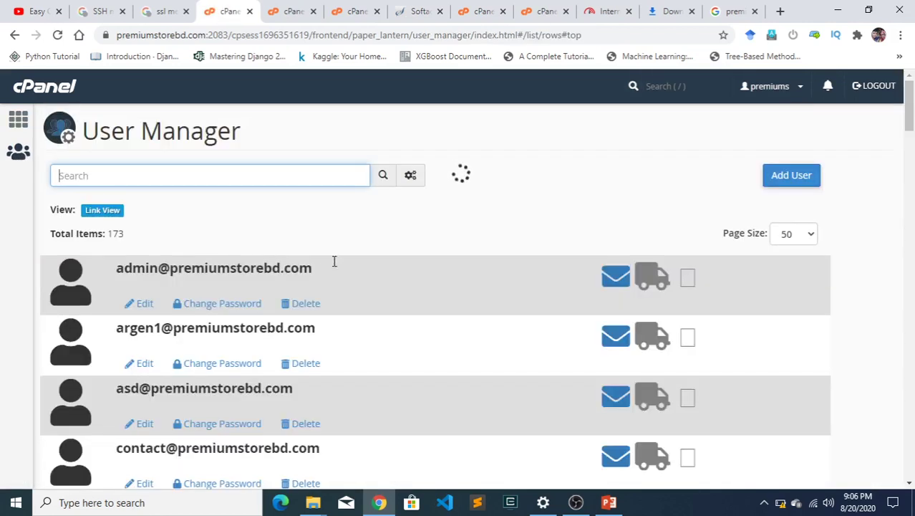
scroll(377, 338, "down", 10)
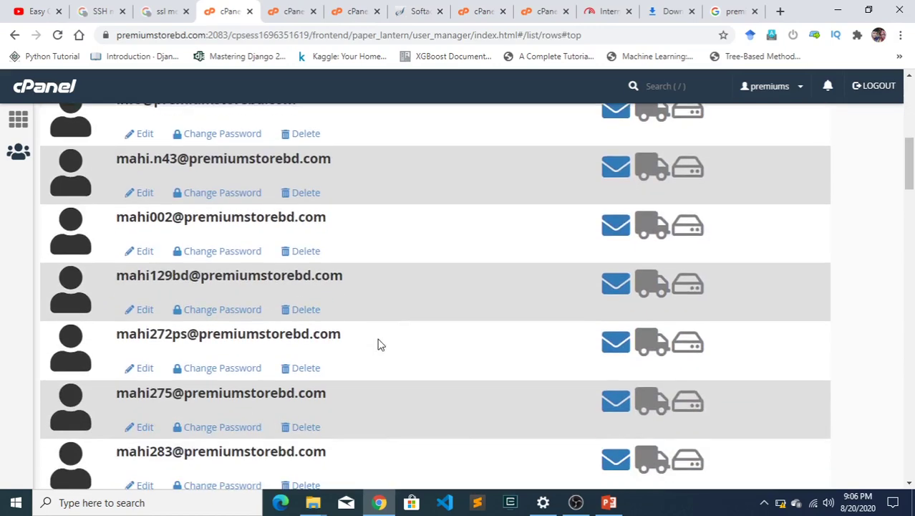
scroll(378, 343, "up", 10)
scroll(380, 344, "down", 10)
scroll(261, 321, "up", 10)
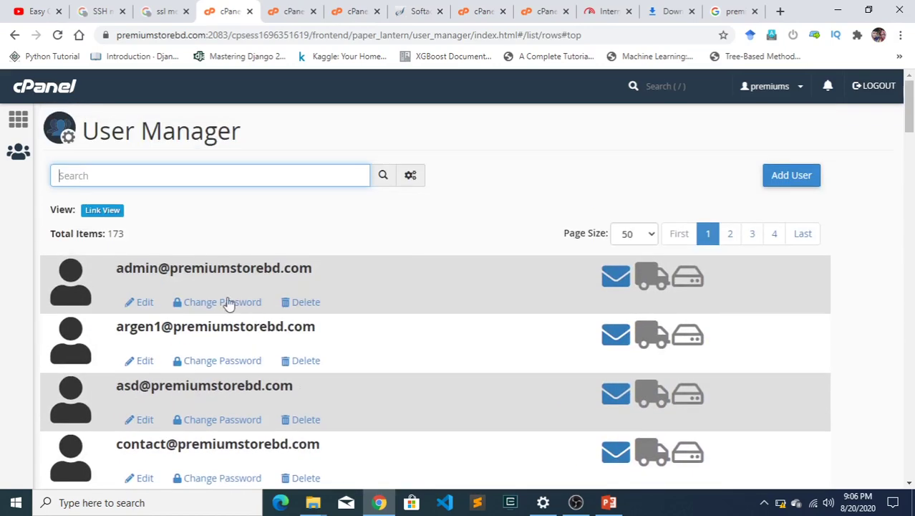
Step: Return from the User Manager to the cPanel main page, and minimize the browser window to show the desktop
left_click(6, 104)
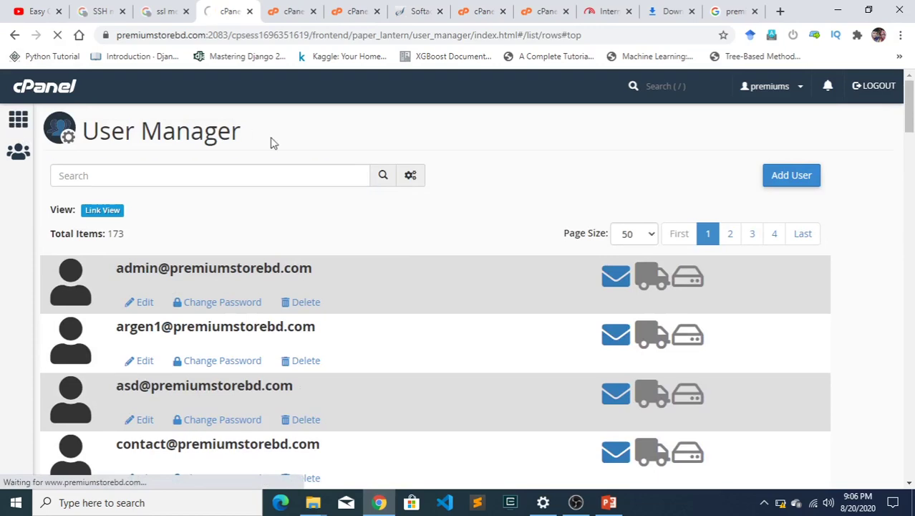
scroll(455, 210, "down", 15)
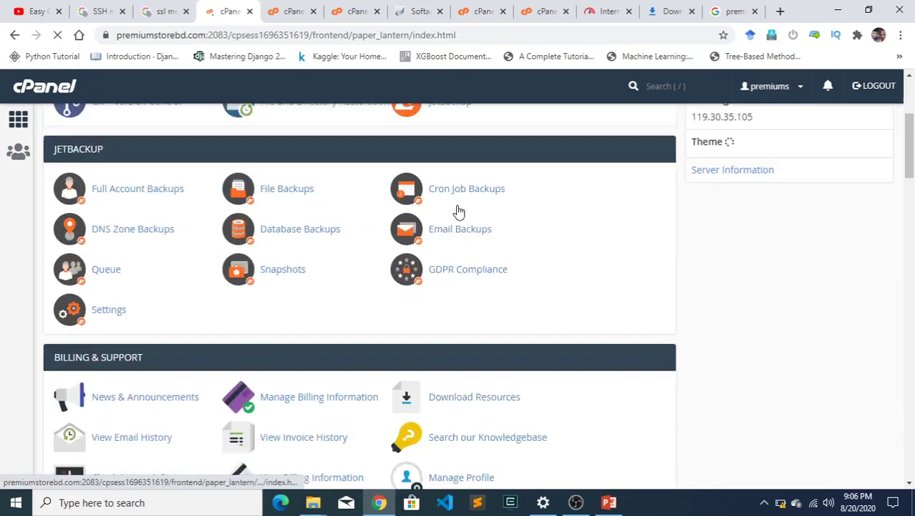
scroll(316, 337, "down", 3)
scroll(314, 333, "up", 18)
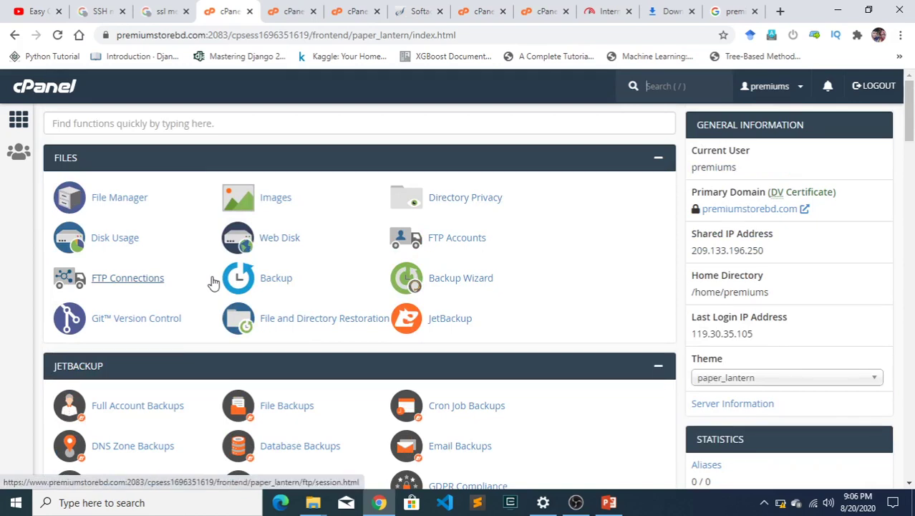
left_click(838, 10)
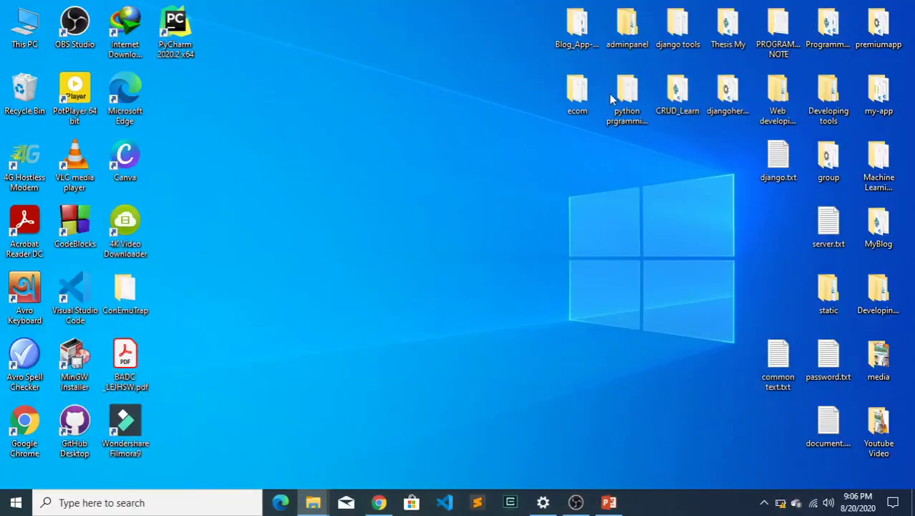